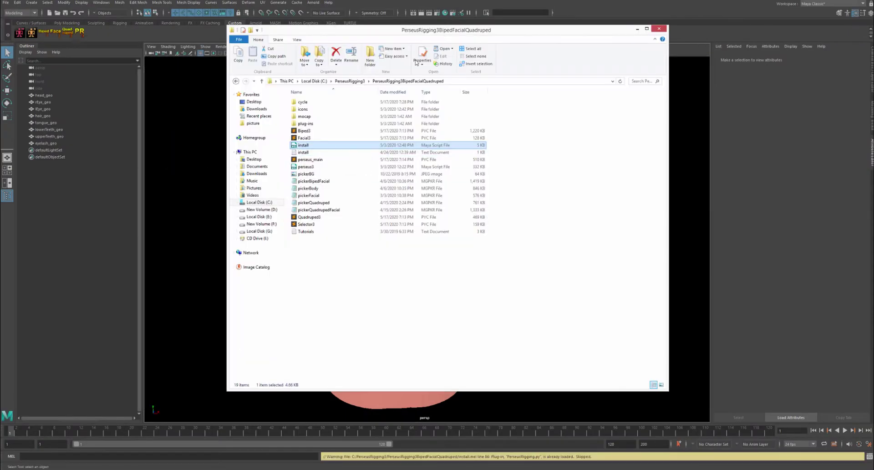
# Minimize the PerseusRigging3BipedFacialQuadruped folder window to get back to the Maya head scene
pyautogui.click(638, 29)
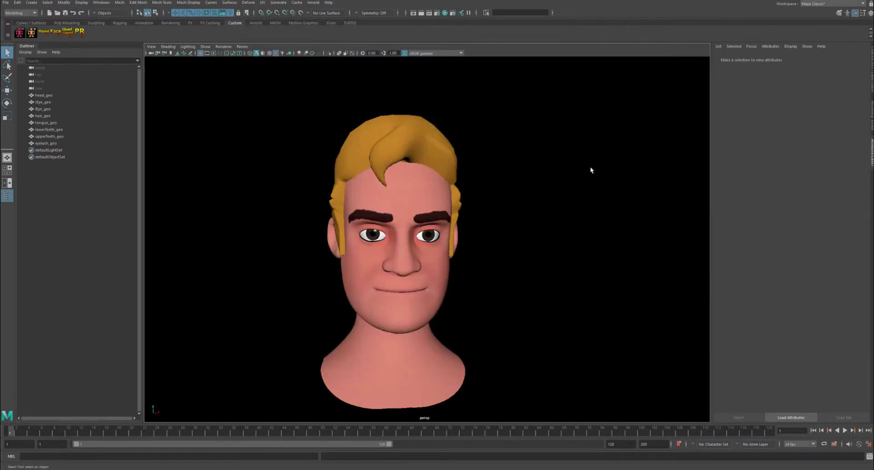
# Open Perseus Facial and assign head_geo as head and rEye_geo and lEye_geo as eyes
pyautogui.click(56, 33)
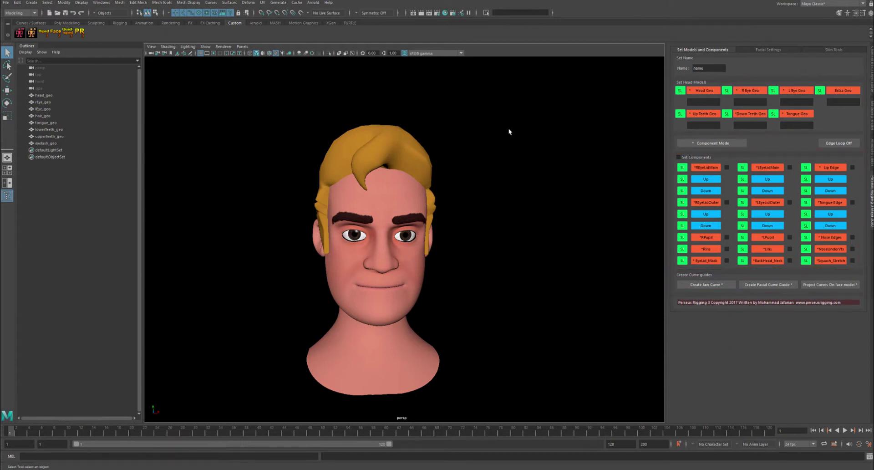
pyautogui.click(397, 354)
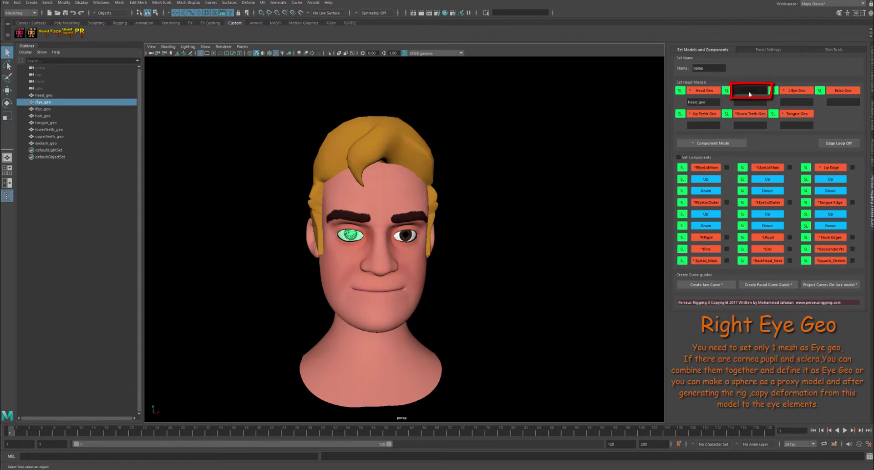
pyautogui.click(750, 94)
pyautogui.click(405, 239)
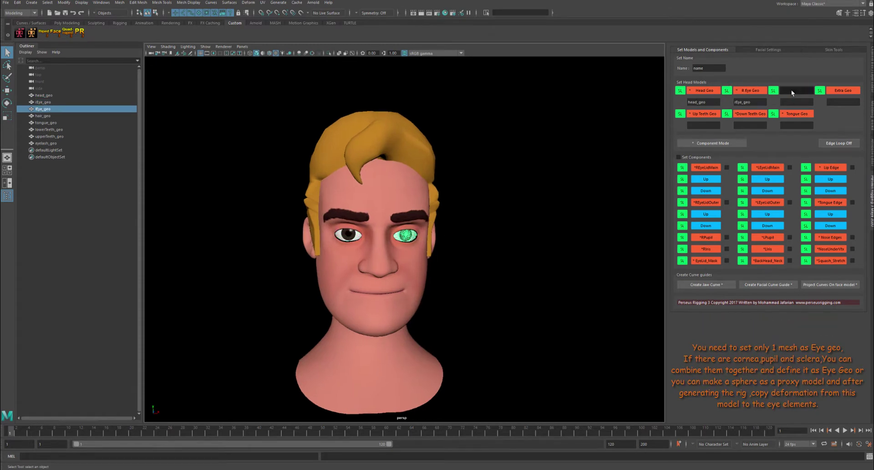
# In wireframe view, assign upperTeeth_geo and lowerTeeth_geo as the upper and lower teeth
pyautogui.scroll(2, 439, 212)
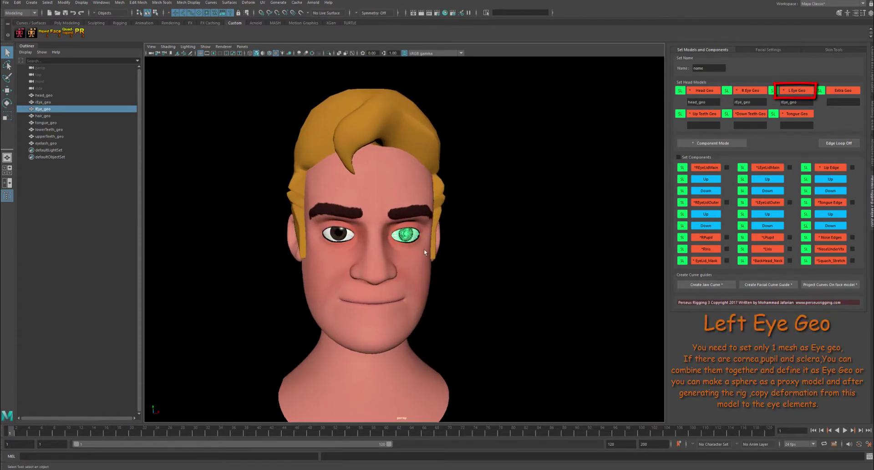
pyautogui.moveTo(424, 249)
pyautogui.keyDown('alt'); pyautogui.mouseDown()
pyautogui.moveTo(435, 332)
pyautogui.moveTo(524, 276)
pyautogui.mouseUp(); pyautogui.keyUp('alt')
pyautogui.press('4')
pyautogui.click(435, 332)
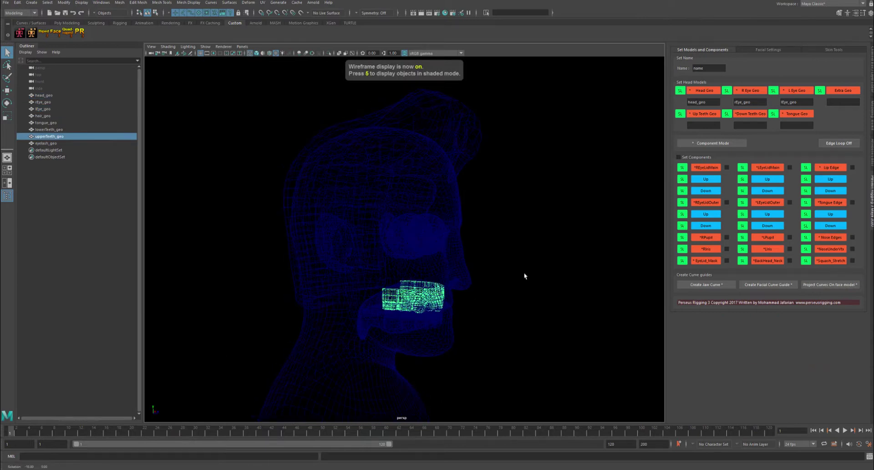
pyautogui.click(706, 115)
pyautogui.click(439, 315)
pyautogui.keyDown('shift'); pyautogui.click(459, 326); pyautogui.keyUp('shift')
pyautogui.keyDown('ctrl'); pyautogui.click(421, 351); pyautogui.keyUp('ctrl')
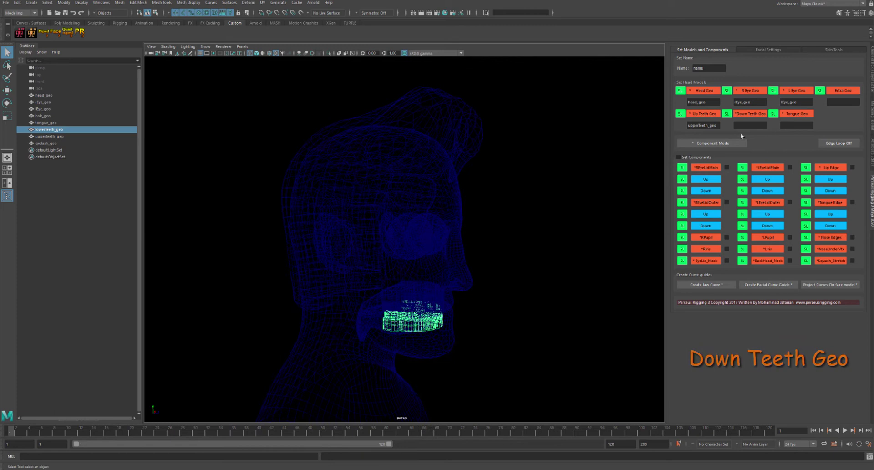
pyautogui.click(528, 294)
# Assign tongue_geo as the tongue, and hair and eyelashes as extra geometry
pyautogui.click(363, 312)
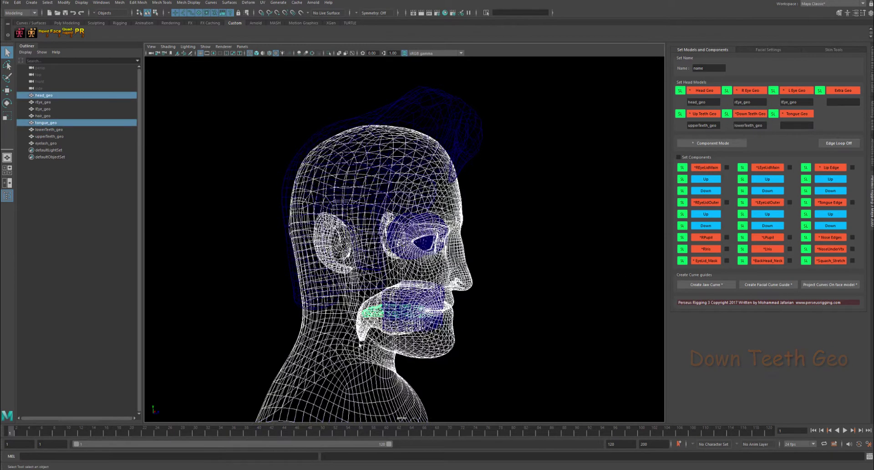
pyautogui.keyDown('ctrl'); pyautogui.click(479, 312); pyautogui.keyUp('ctrl')
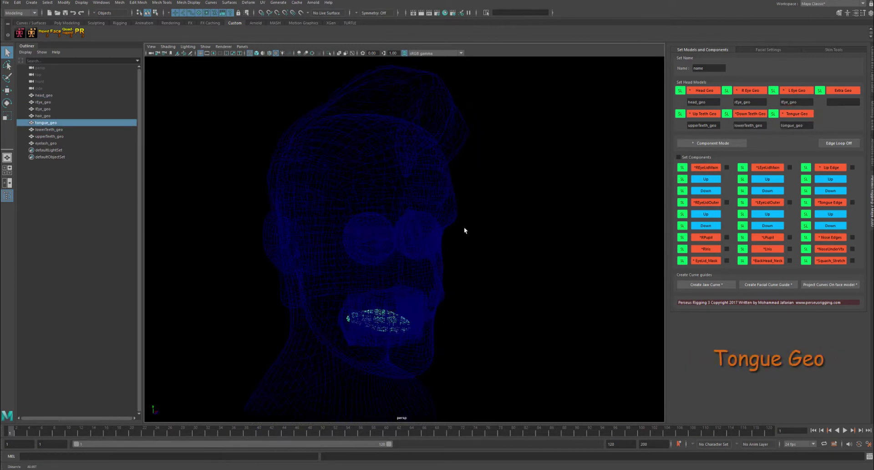
pyautogui.press('5')
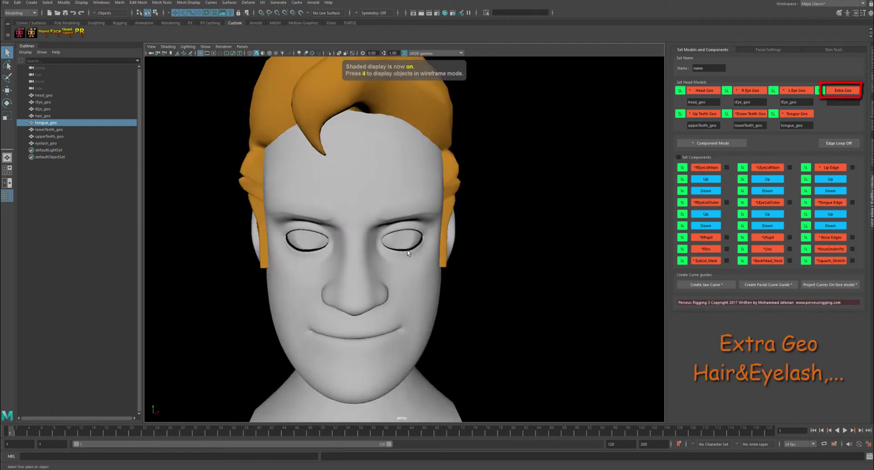
pyautogui.click(407, 250)
pyautogui.click(450, 164)
pyautogui.press('f')
pyautogui.press('6')
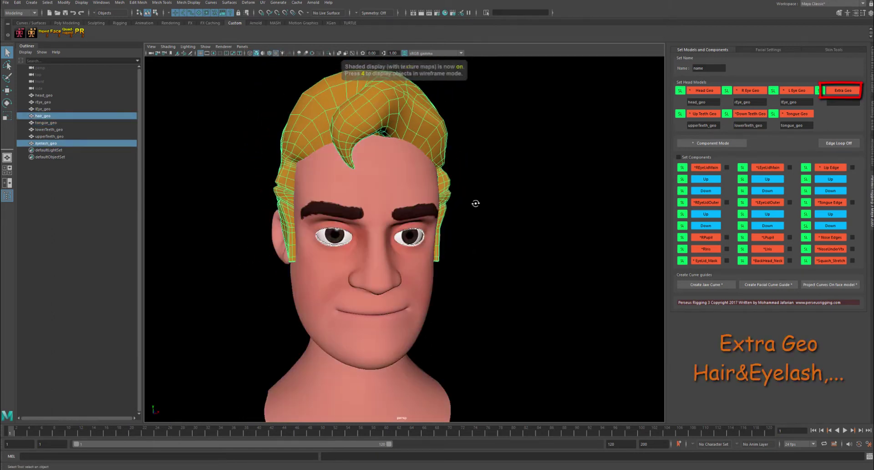
pyautogui.keyDown('alt'); pyautogui.moveTo(473, 200); pyautogui.dragTo(519, 232); pyautogui.keyUp('alt')
pyautogui.click(841, 90)
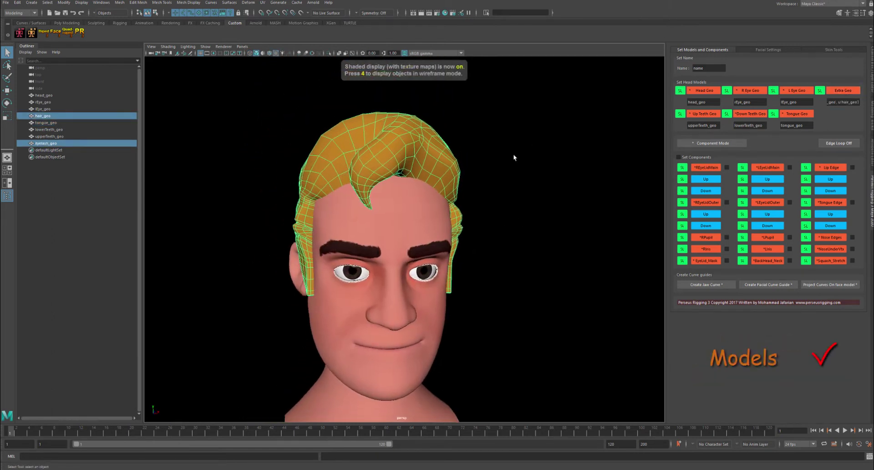
# Start component assignment, isolate the face mesh in edge mode and select the left outer eyelid loop
pyautogui.click(696, 144)
pyautogui.scroll(2, 448, 269)
pyautogui.scroll(2, 460, 253)
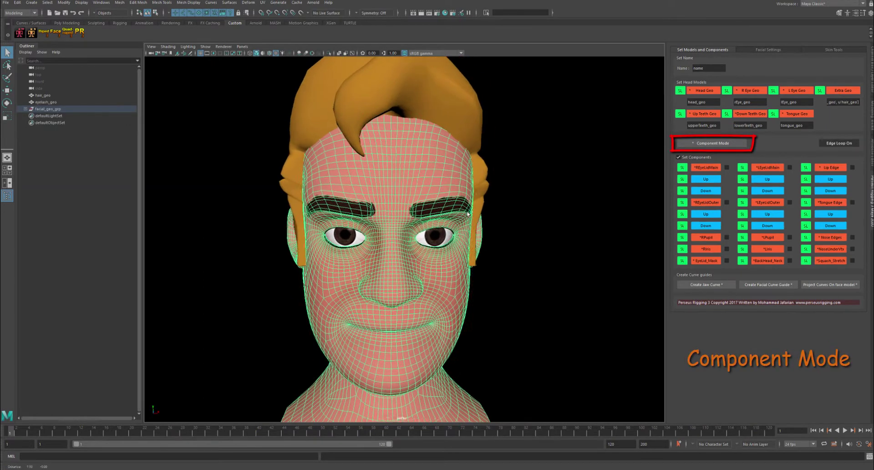
pyautogui.scroll(2, 473, 232)
pyautogui.hotkey('ctrl', '1')
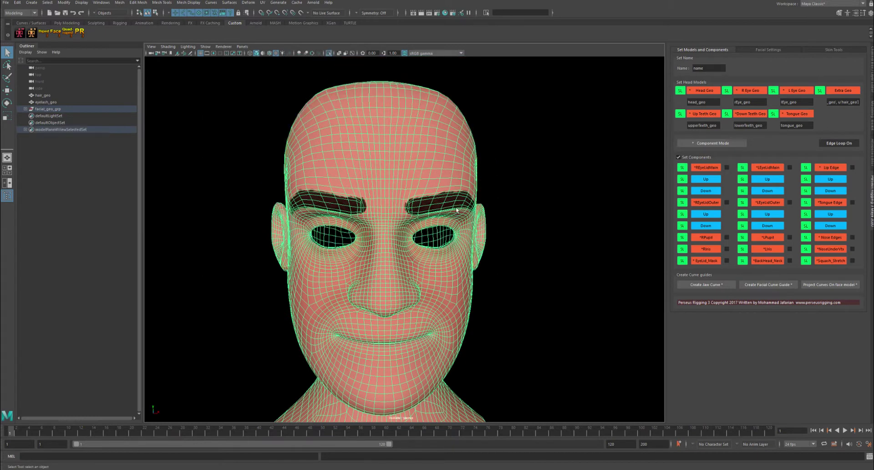
pyautogui.scroll(3, 492, 219)
pyautogui.rightClick(506, 210)
pyautogui.click(506, 191)
pyautogui.scroll(3, 496, 254)
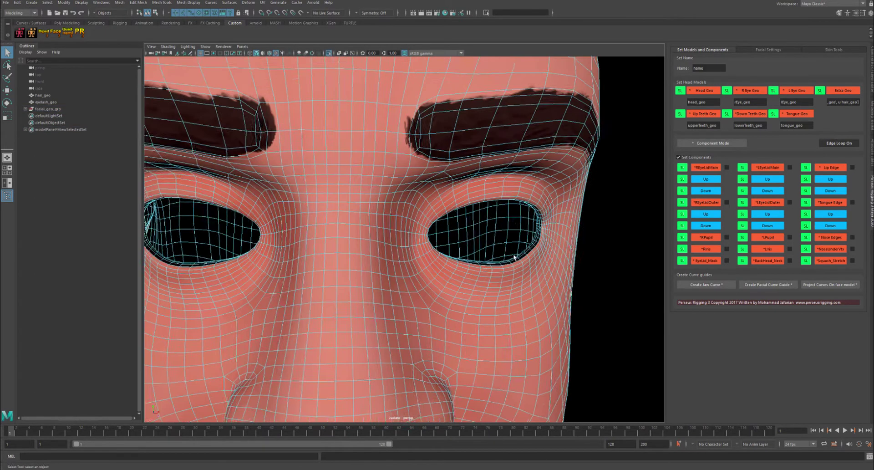
pyautogui.scroll(2, 468, 254)
pyautogui.scroll(2, 426, 271)
pyautogui.scroll(-1, 510, 265)
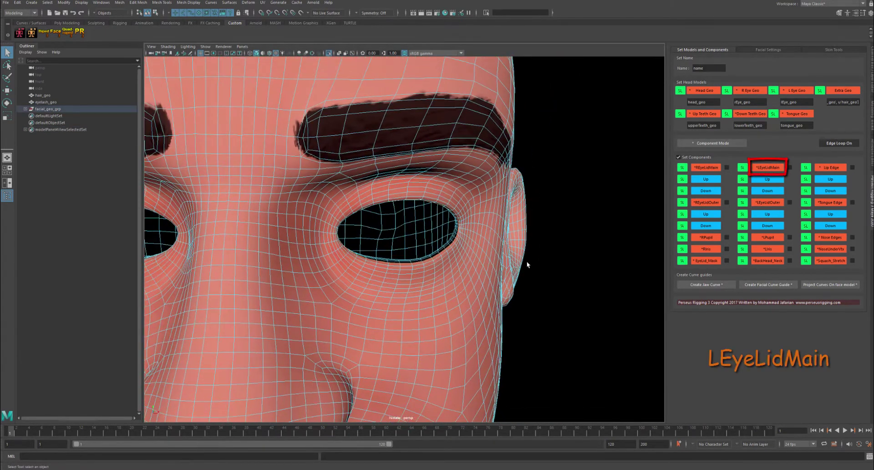
pyautogui.scroll(1, 473, 227)
pyautogui.scroll(1, 461, 214)
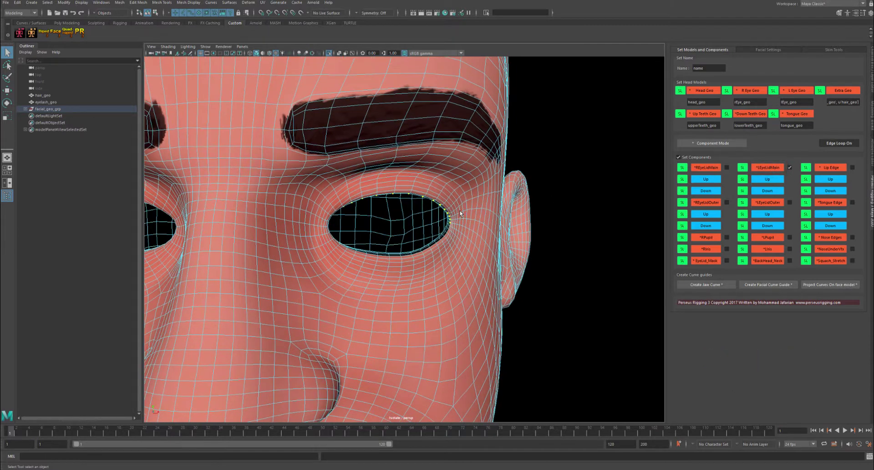
pyautogui.doubleClick(461, 178)
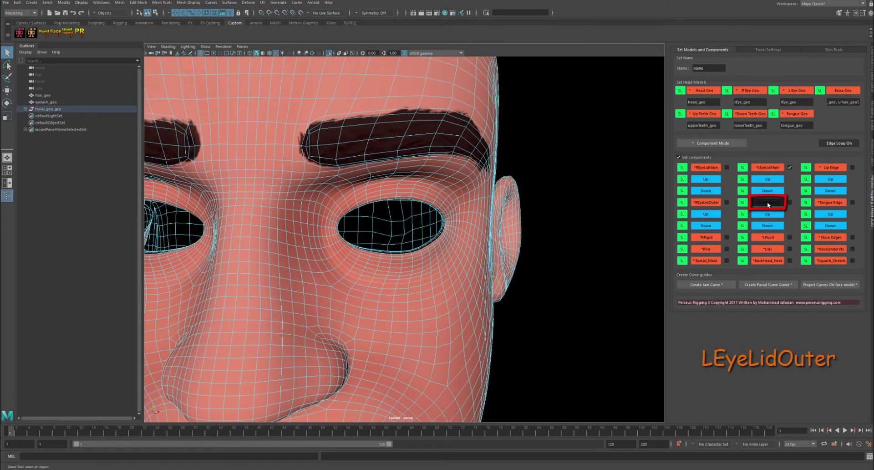
# Orbit and zoom across the right eye and nose to inspect the face
pyautogui.keyDown('alt'); pyautogui.moveTo(288, 271); pyautogui.dragTo(453, 234); pyautogui.keyUp('alt')
pyautogui.scroll(2, 410, 259)
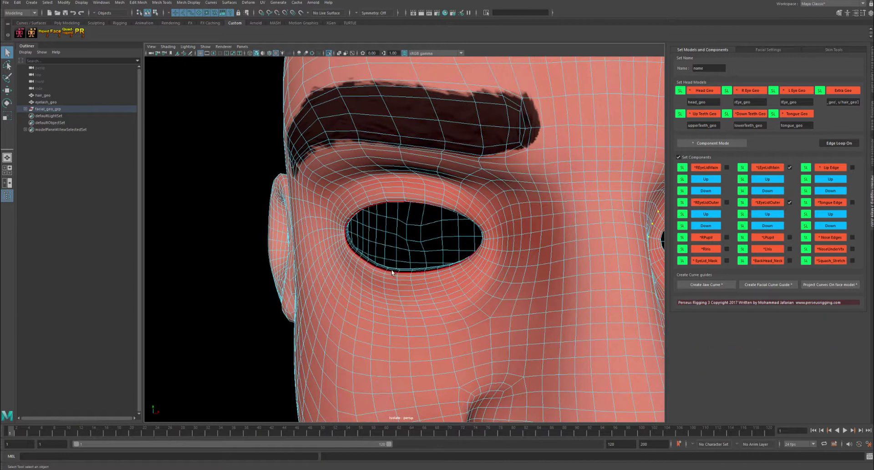
pyautogui.scroll(1, 472, 274)
pyautogui.scroll(-1, 473, 275)
pyautogui.scroll(1, 442, 196)
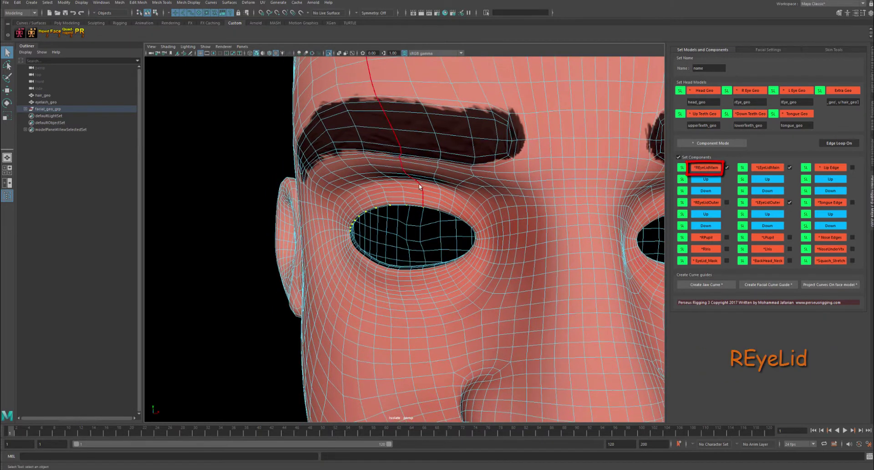
pyautogui.scroll(-2, 475, 223)
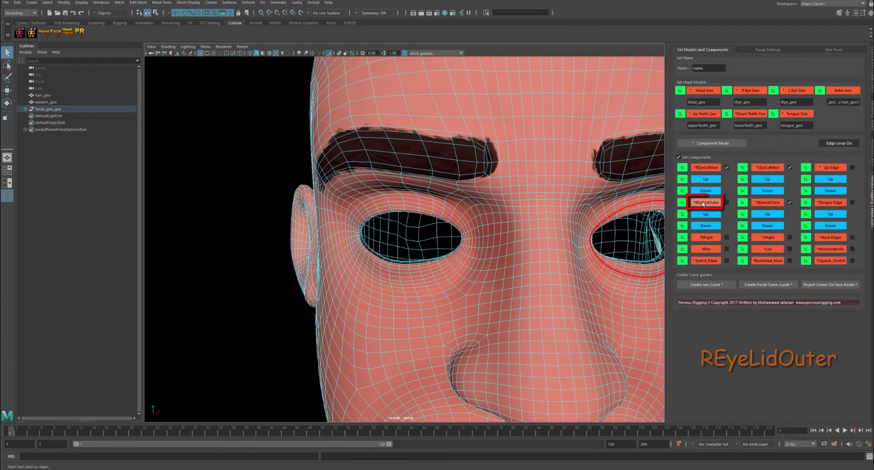
pyautogui.scroll(-1, 483, 196)
pyautogui.scroll(-2, 484, 190)
pyautogui.moveTo(484, 190)
pyautogui.keyDown('alt'); pyautogui.mouseDown()
pyautogui.moveTo(460, 196)
pyautogui.moveTo(482, 200)
pyautogui.mouseUp(); pyautogui.keyUp('alt')
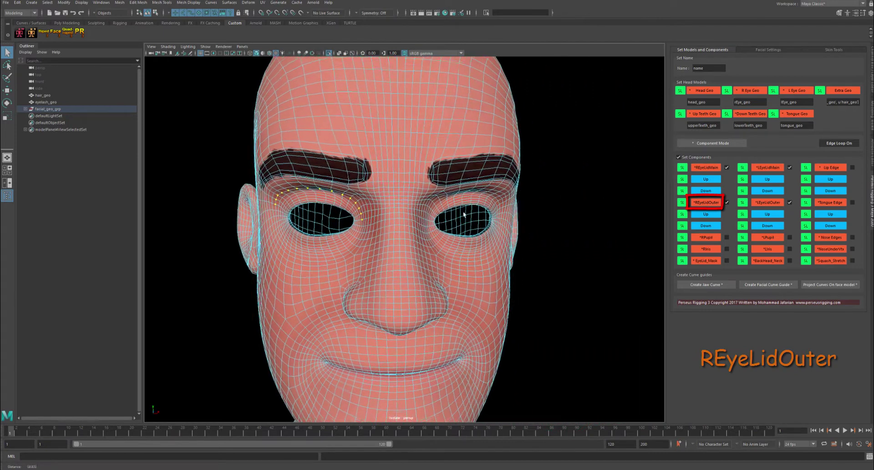
pyautogui.scroll(2, 453, 274)
pyautogui.moveTo(452, 273)
pyautogui.keyDown('alt'); pyautogui.mouseDown()
pyautogui.moveTo(467, 204)
pyautogui.moveTo(463, 228)
pyautogui.mouseUp(); pyautogui.keyUp('alt')
pyautogui.scroll(2, 463, 237)
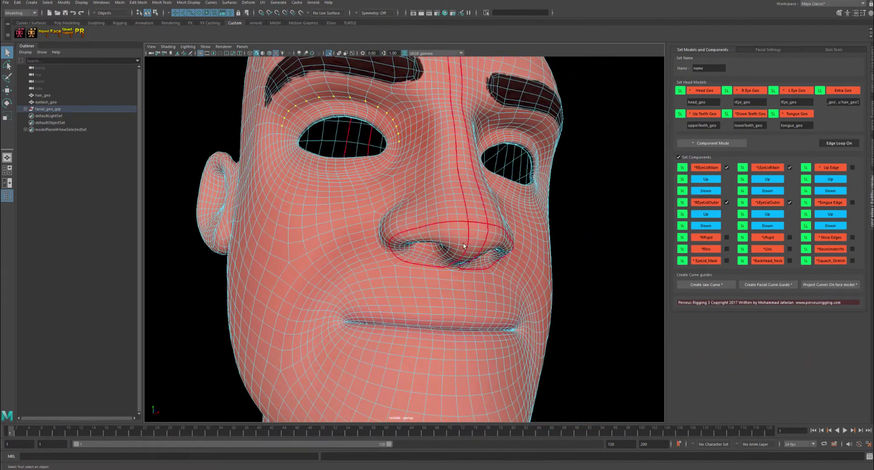
pyautogui.scroll(1, 463, 227)
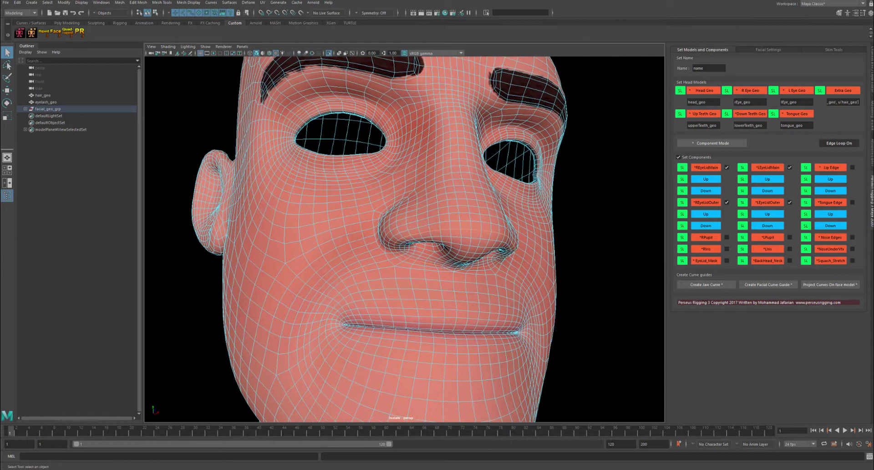
pyautogui.scroll(1, 463, 215)
pyautogui.moveTo(462, 215)
pyautogui.keyDown('alt'); pyautogui.mouseDown()
pyautogui.moveTo(479, 208)
pyautogui.moveTo(528, 236)
pyautogui.moveTo(606, 207)
pyautogui.mouseUp(); pyautogui.keyUp('alt')
# Store the nose edges as Nose Edges and select the vertex just under the nose
pyautogui.press('4')
pyautogui.press('5')
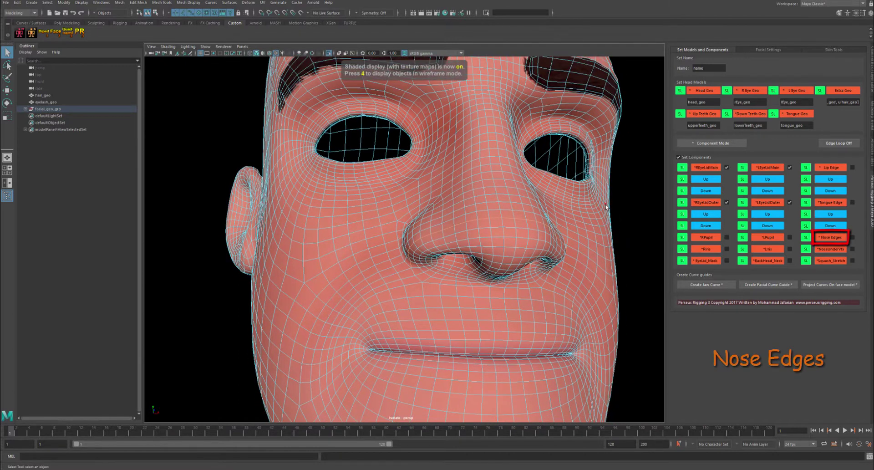
pyautogui.click(830, 237)
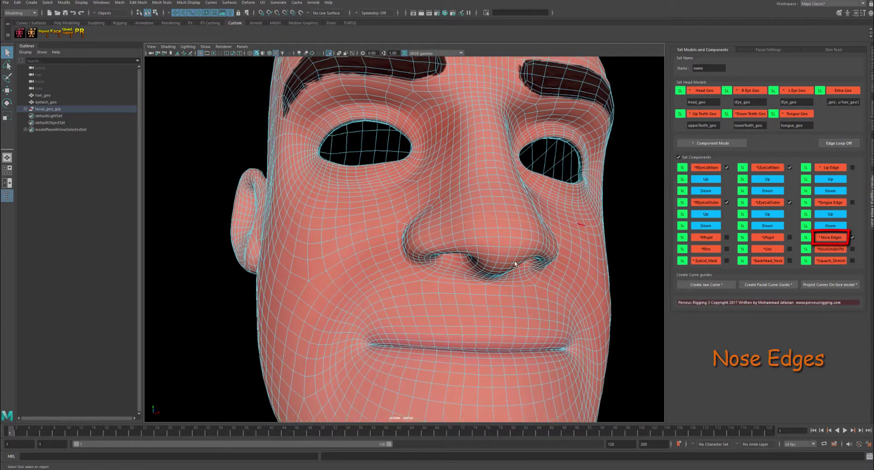
pyautogui.moveTo(501, 246); pyautogui.dragTo(488, 284, button='right')
pyautogui.click(483, 283)
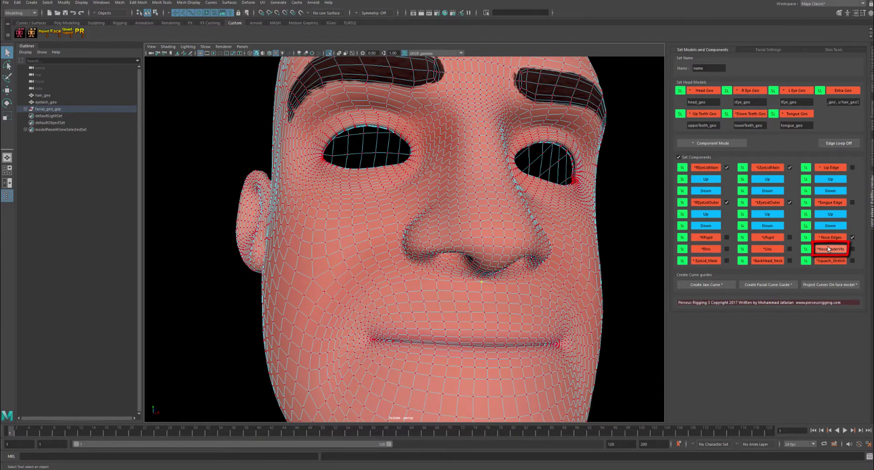
pyautogui.moveTo(529, 232); pyautogui.dragTo(523, 214, button='right')
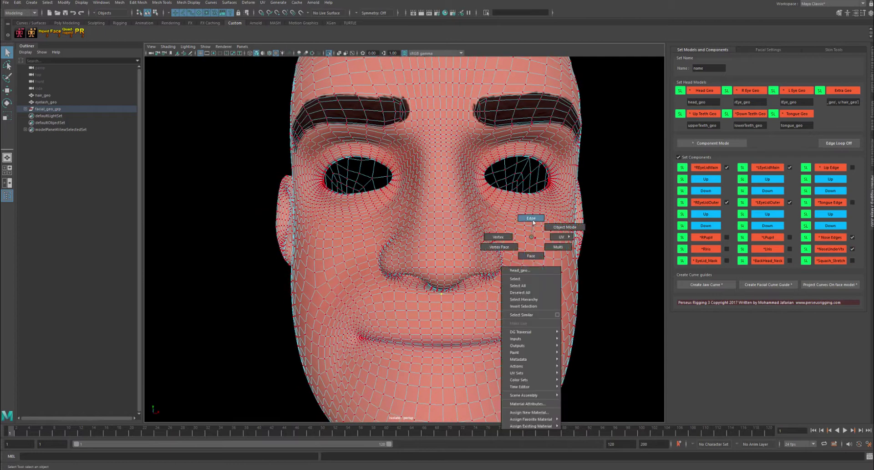
# Turn Edge Loop on and store the lip edge loop as Lip Edge
pyautogui.scroll(2, 523, 224)
pyautogui.click(830, 167)
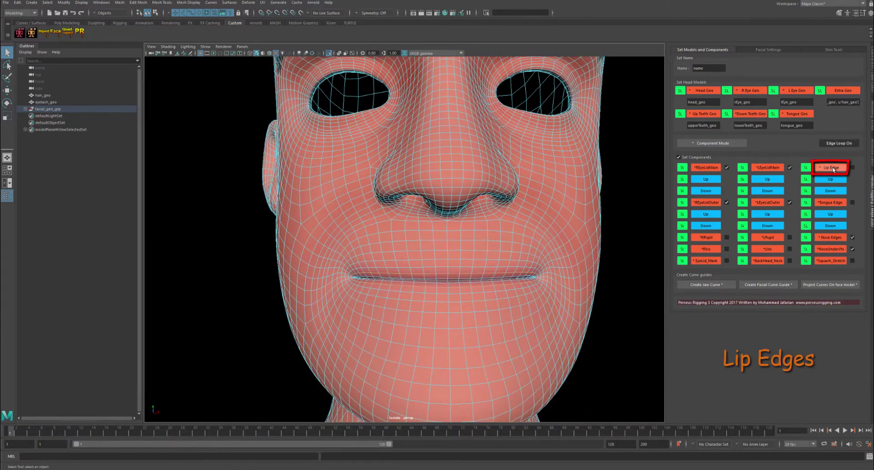
pyautogui.click(831, 168)
pyautogui.moveTo(433, 237)
pyautogui.keyDown('alt'); pyautogui.mouseDown()
pyautogui.moveTo(506, 228)
pyautogui.moveTo(472, 220)
pyautogui.mouseUp(); pyautogui.keyUp('alt')
pyautogui.press('F8')
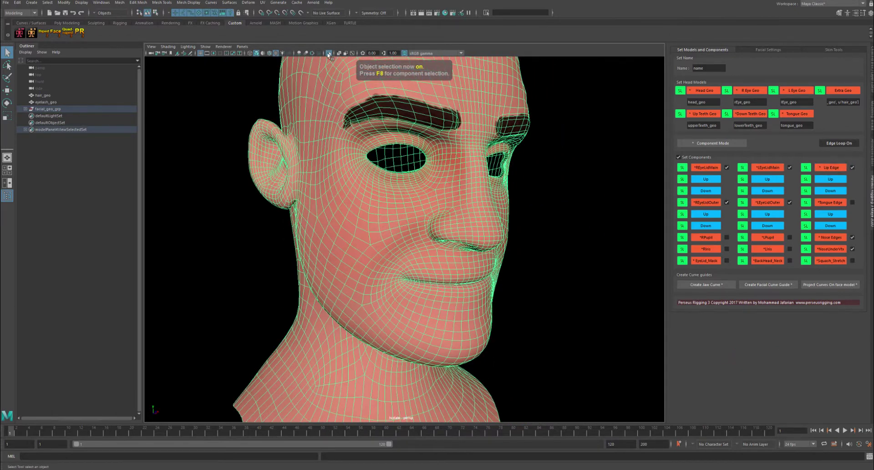
# Exit isolation and, in a wireframe side view, select the tongue mesh inside the mouth
pyautogui.click(329, 54)
pyautogui.press('4')
pyautogui.keyDown('alt'); pyautogui.moveTo(346, 237); pyautogui.dragTo(373, 312); pyautogui.keyUp('alt')
pyautogui.scroll(2, 372, 312)
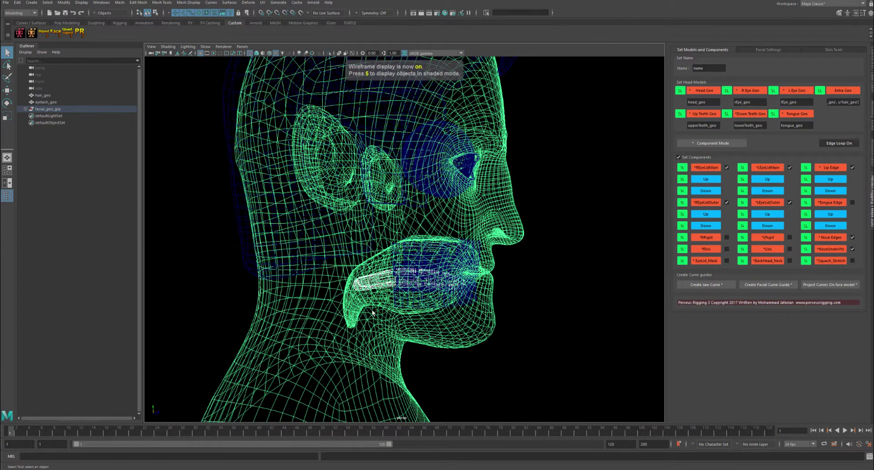
pyautogui.click(410, 291)
# Isolate the tongue and register its edge loop as Tongue Edge
pyautogui.click(330, 53)
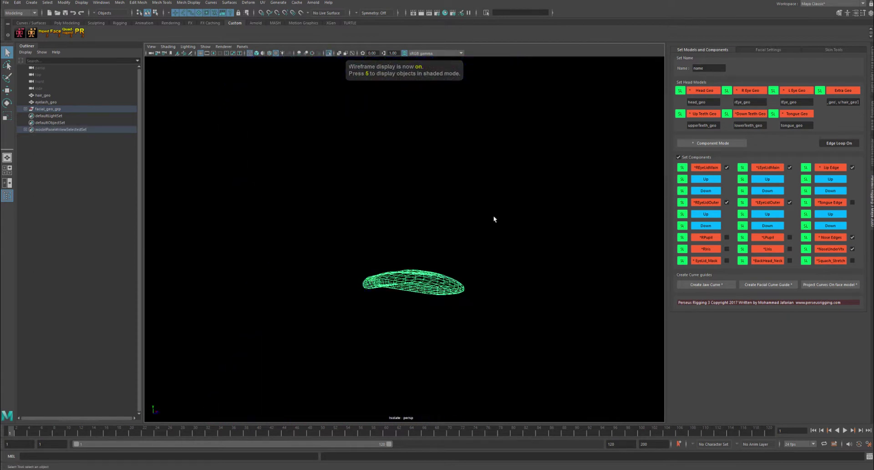
pyautogui.keyDown('alt'); pyautogui.moveTo(493, 215); pyautogui.dragTo(486, 299); pyautogui.keyUp('alt')
pyautogui.press('5')
pyautogui.press('6')
pyautogui.rightClick(428, 247)
pyautogui.click(428, 237)
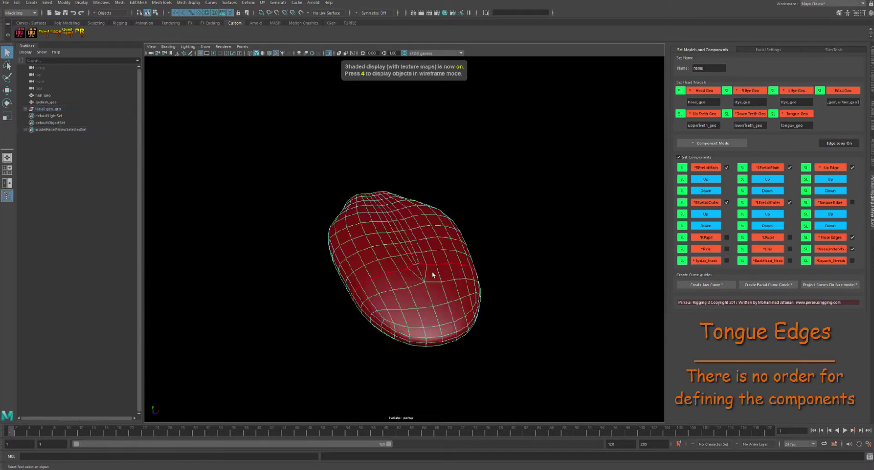
pyautogui.press('4')
pyautogui.moveTo(450, 276)
pyautogui.keyDown('alt'); pyautogui.mouseDown()
pyautogui.moveTo(443, 269)
pyautogui.moveTo(491, 242)
pyautogui.moveTo(550, 244)
pyautogui.moveTo(473, 266)
pyautogui.moveTo(493, 238)
pyautogui.moveTo(504, 242)
pyautogui.moveTo(491, 205)
pyautogui.mouseUp(); pyautogui.keyUp('alt')
pyautogui.press('5')
pyautogui.press('F8')
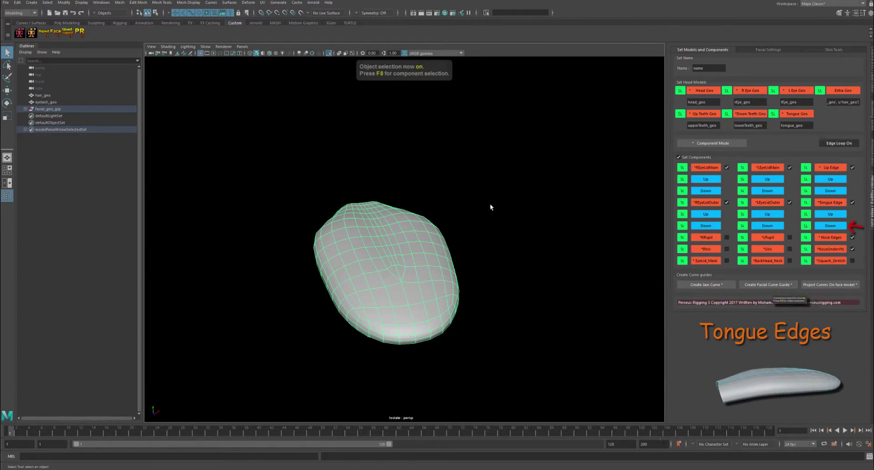
# Exit isolation and show the full textured head from the front
pyautogui.click(329, 52)
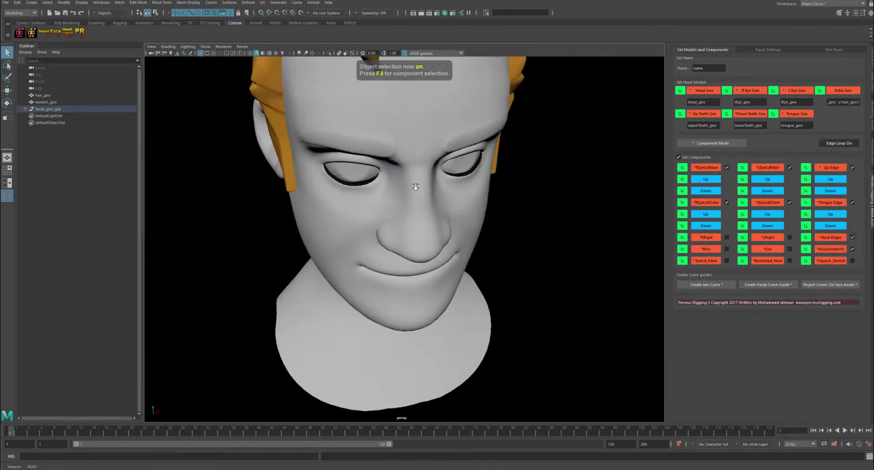
pyautogui.press('6')
pyautogui.keyDown('alt'); pyautogui.moveTo(463, 222); pyautogui.dragTo(400, 220); pyautogui.keyUp('alt')
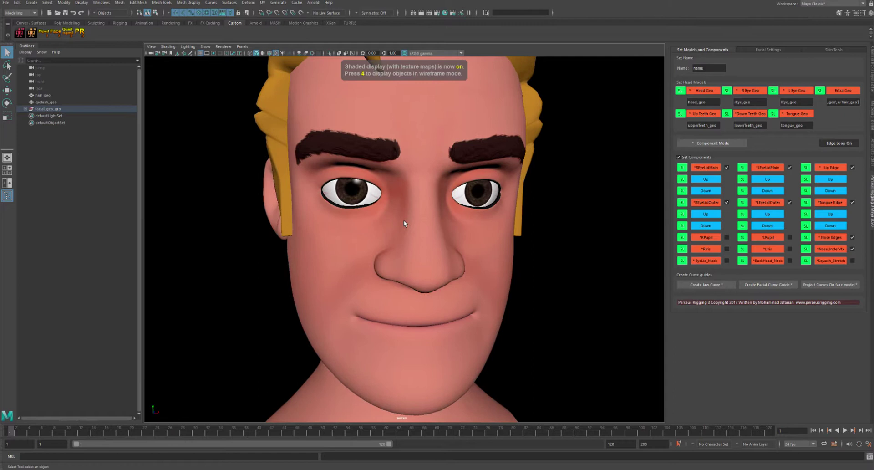
# Isolate the screen-right eyeball and select its pupil vertex loop in vertex mode
pyautogui.click(476, 195)
pyautogui.press('f')
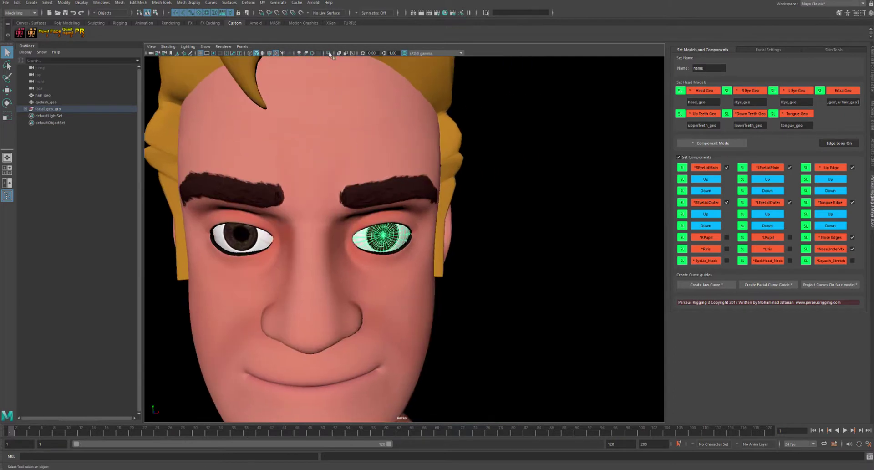
pyautogui.click(329, 53)
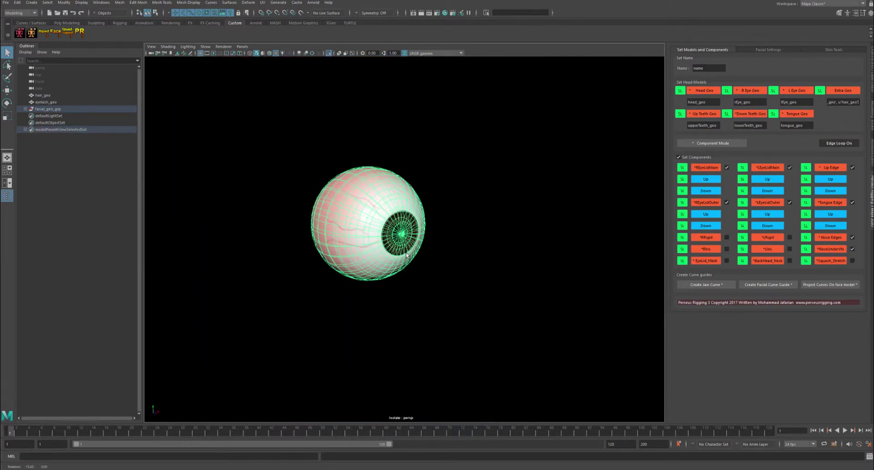
pyautogui.scroll(6, 409, 228)
pyautogui.rightClick(492, 228)
pyautogui.click(459, 226)
pyautogui.moveTo(459, 227)
pyautogui.keyDown('alt'); pyautogui.mouseDown()
pyautogui.moveTo(541, 252)
pyautogui.moveTo(528, 258)
pyautogui.moveTo(523, 246)
pyautogui.moveTo(541, 246)
pyautogui.moveTo(517, 248)
pyautogui.mouseUp(); pyautogui.keyUp('alt')
pyautogui.press('4')
pyautogui.doubleClick(527, 255)
# Inspect the textured eyeball up close, then exit isolation and return to object mode
pyautogui.press('5')
pyautogui.press('6')
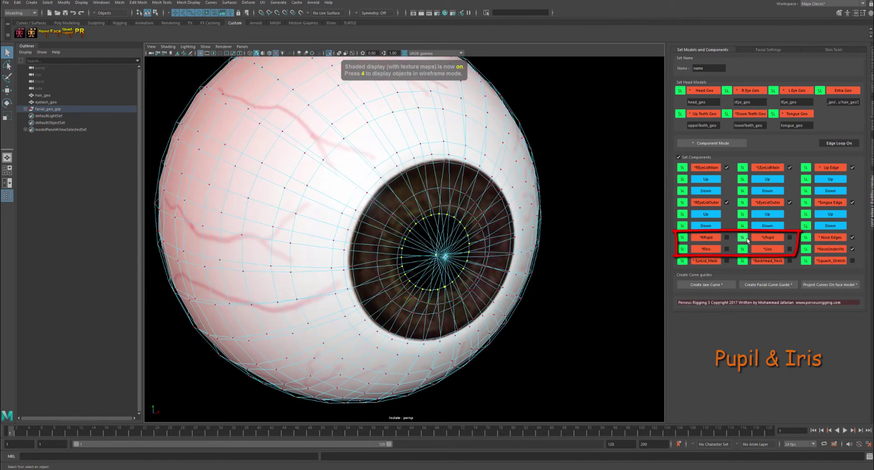
pyautogui.keyDown('alt'); pyautogui.moveTo(461, 260); pyautogui.dragTo(473, 267, button='right'); pyautogui.keyUp('alt')
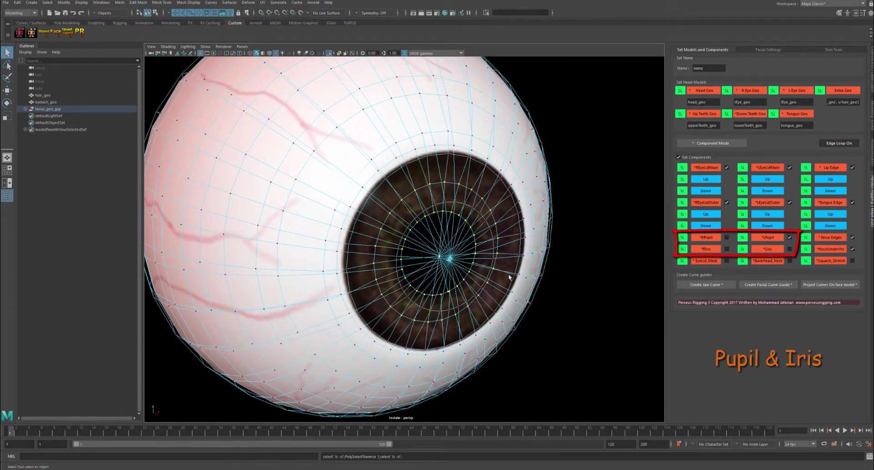
pyautogui.keyDown('alt'); pyautogui.moveTo(509, 277); pyautogui.dragTo(514, 275); pyautogui.keyUp('alt')
pyautogui.keyDown('alt'); pyautogui.moveTo(566, 261); pyautogui.dragTo(333, 58, button='right'); pyautogui.keyUp('alt')
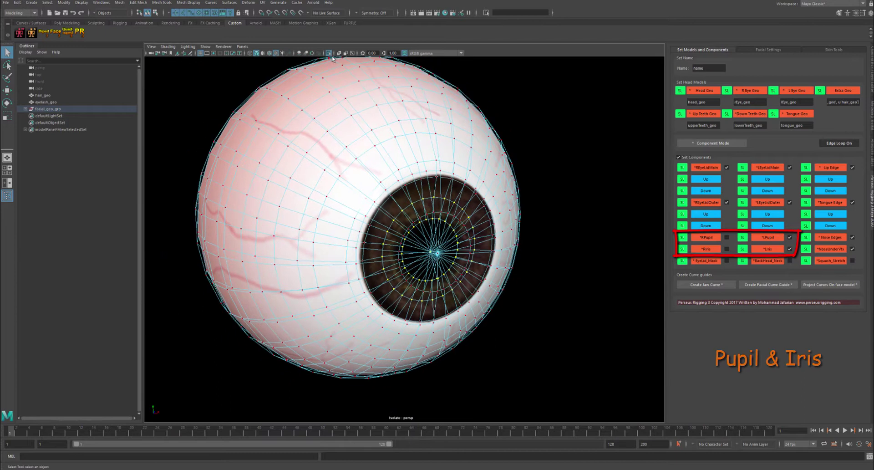
pyautogui.click(330, 54)
pyautogui.scroll(-5, 346, 263)
pyautogui.press('F8')
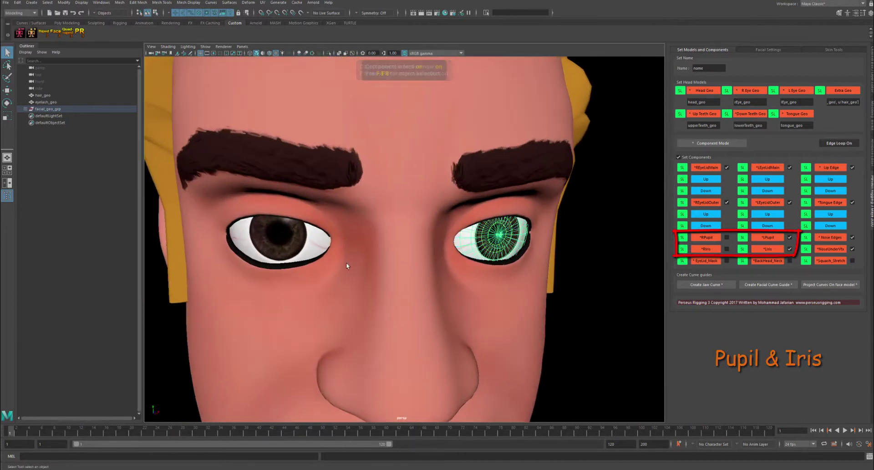
# Isolate the other eyeball and put it in component selection facing the pupil
pyautogui.click(320, 259)
pyautogui.press('f')
pyautogui.click(329, 53)
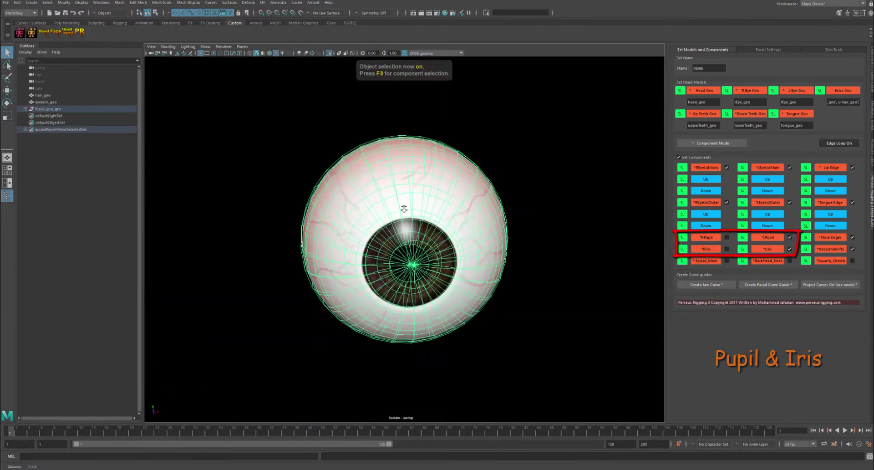
pyautogui.keyDown('alt'); pyautogui.moveTo(401, 207); pyautogui.dragTo(450, 190); pyautogui.keyUp('alt')
pyautogui.scroll(5, 451, 187)
pyautogui.rightClick(469, 230)
pyautogui.scroll(5, 468, 228)
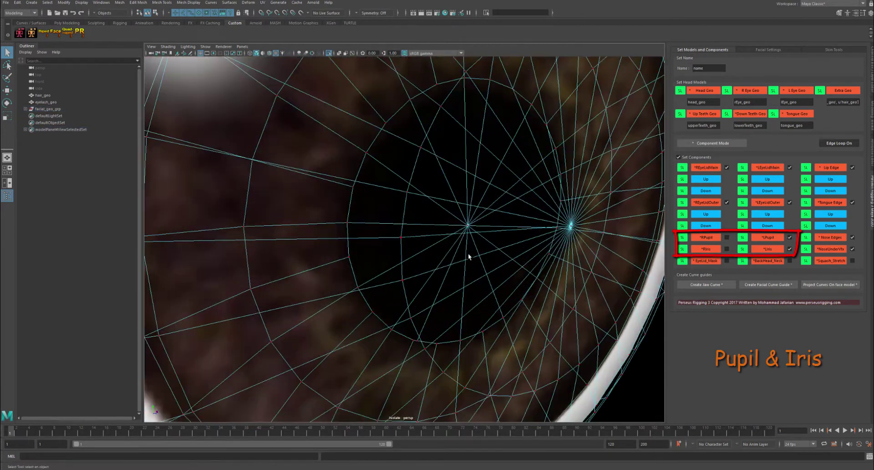
pyautogui.press('4')
pyautogui.press('5')
pyautogui.scroll(-2, 502, 244)
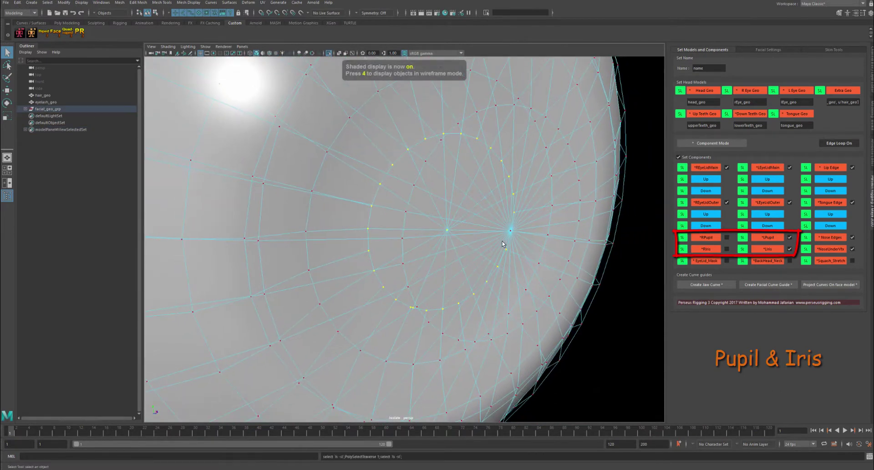
pyautogui.press('6')
pyautogui.scroll(-2, 502, 243)
pyautogui.scroll(-2, 523, 246)
pyautogui.scroll(1, 615, 253)
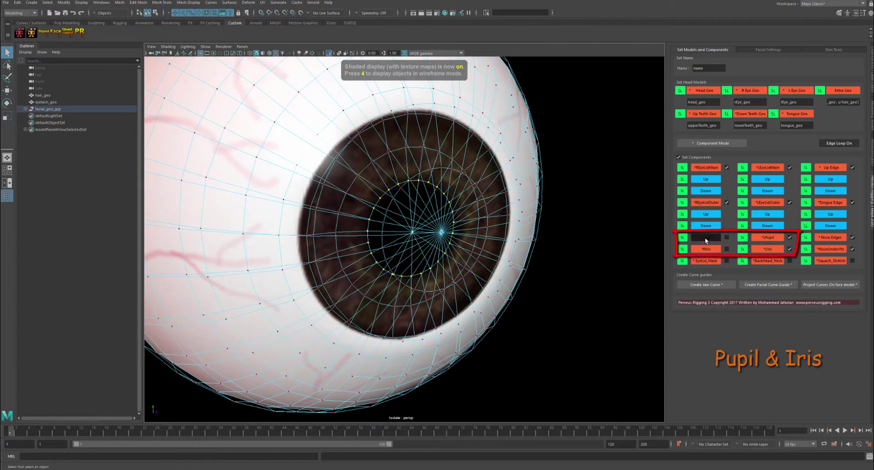
# Store the pupil and iris loops as RPupil and RIris, then show the full head
pyautogui.click(706, 240)
pyautogui.scroll(-1, 449, 256)
pyautogui.scroll(-1, 544, 226)
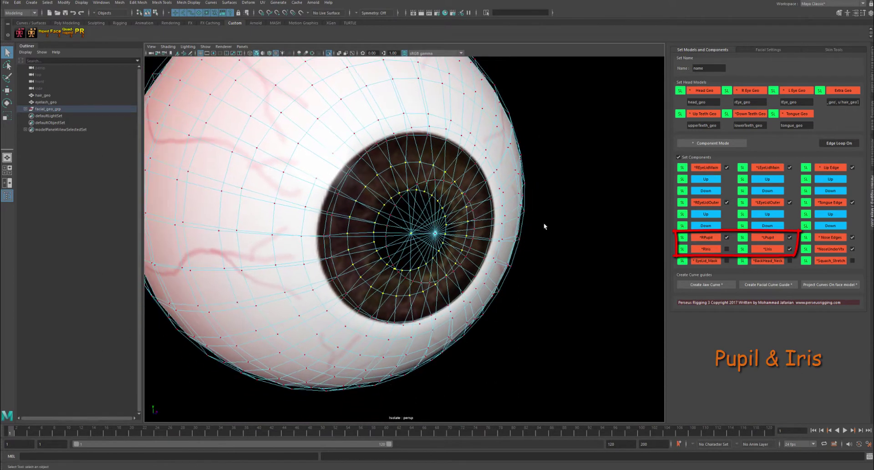
pyautogui.click(706, 250)
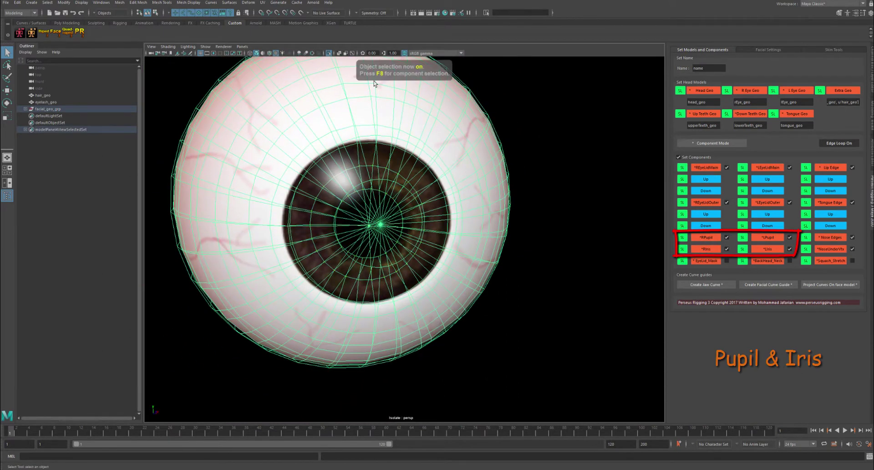
pyautogui.click(329, 53)
pyautogui.scroll(-5, 528, 305)
pyautogui.click(549, 269)
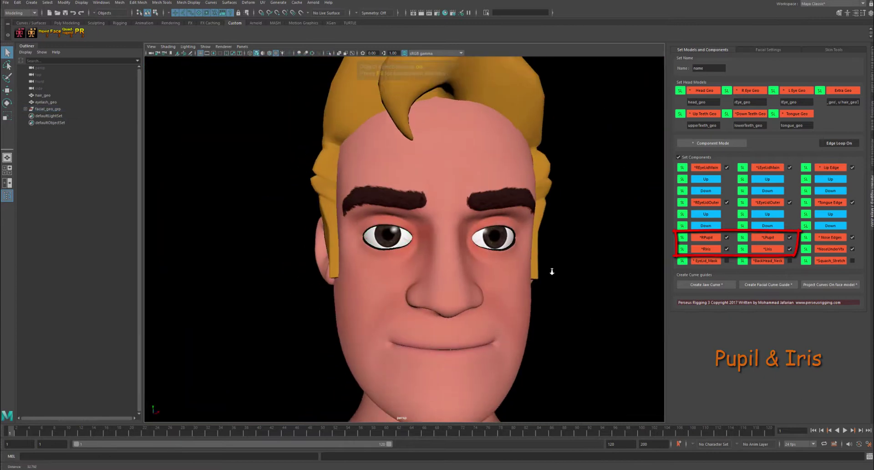
# Select the head mesh and isolate it without the hair
pyautogui.scroll(-3, 546, 270)
pyautogui.scroll(2, 501, 273)
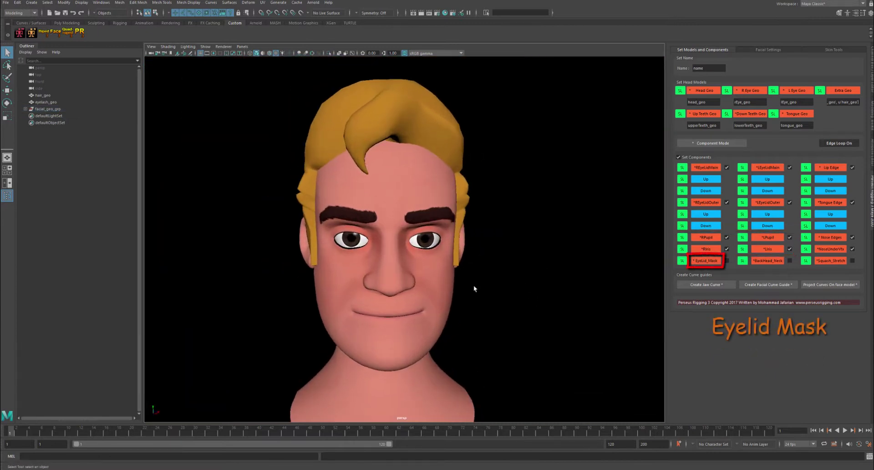
pyautogui.click(419, 255)
pyautogui.scroll(-3, 410, 250)
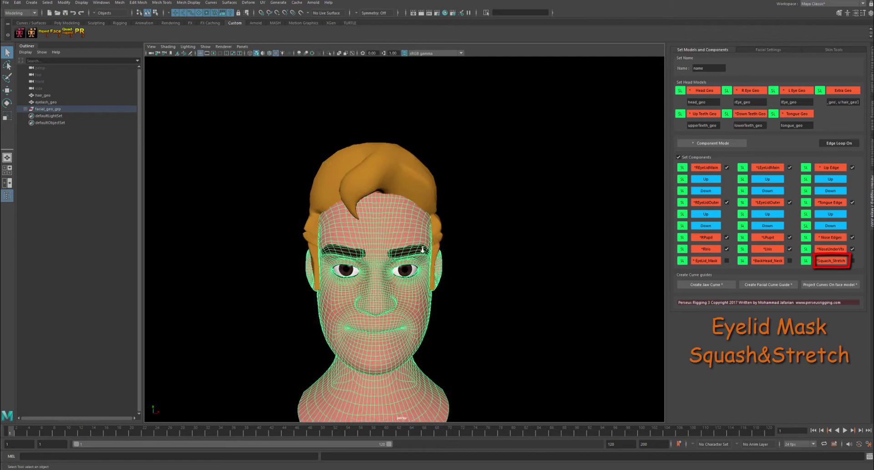
pyautogui.click(329, 52)
pyautogui.scroll(5, 410, 205)
pyautogui.scroll(3, 455, 219)
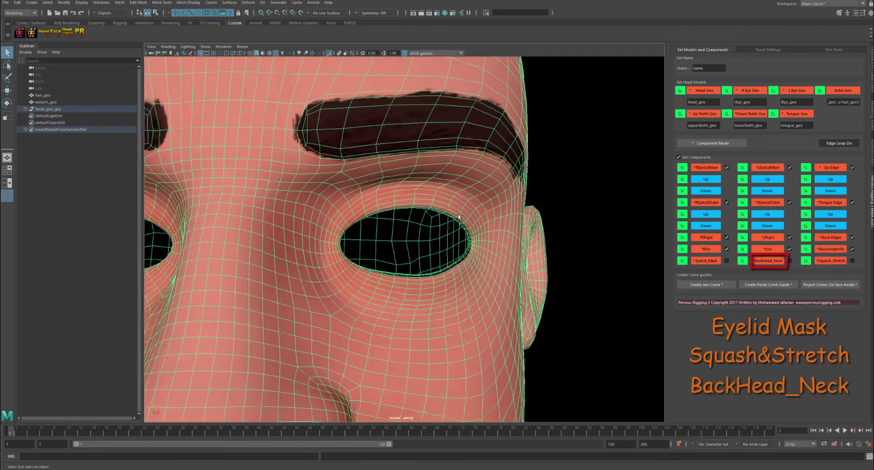
pyautogui.scroll(2, 509, 226)
# Select the eyelid edge loops around both eyes and store them as Eyelid_Mask
pyautogui.moveTo(509, 230); pyautogui.dragTo(509, 209, button='right')
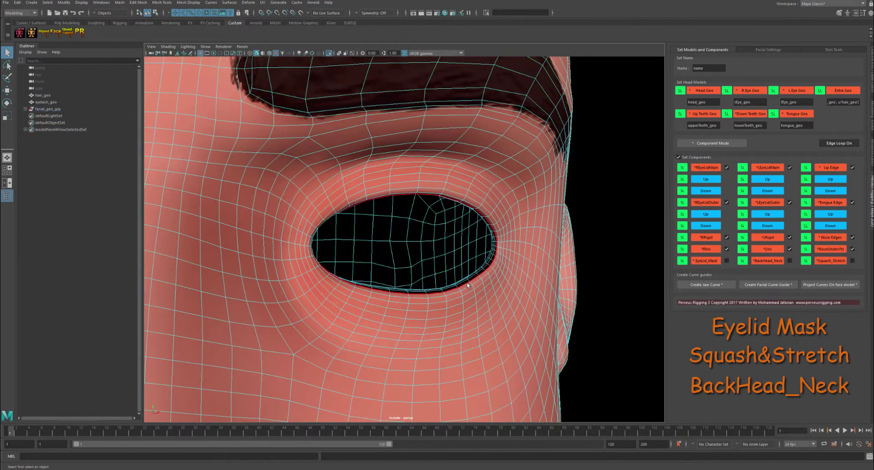
pyautogui.doubleClick(468, 285)
pyautogui.keyDown('alt'); pyautogui.moveTo(467, 285); pyautogui.dragTo(292, 309); pyautogui.keyUp('alt')
pyautogui.scroll(2, 292, 309)
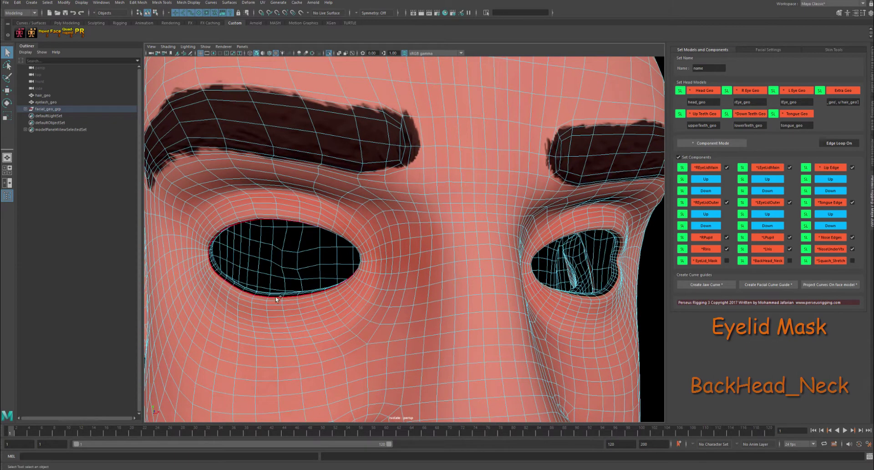
pyautogui.scroll(-4, 387, 308)
pyautogui.scroll(2, 386, 310)
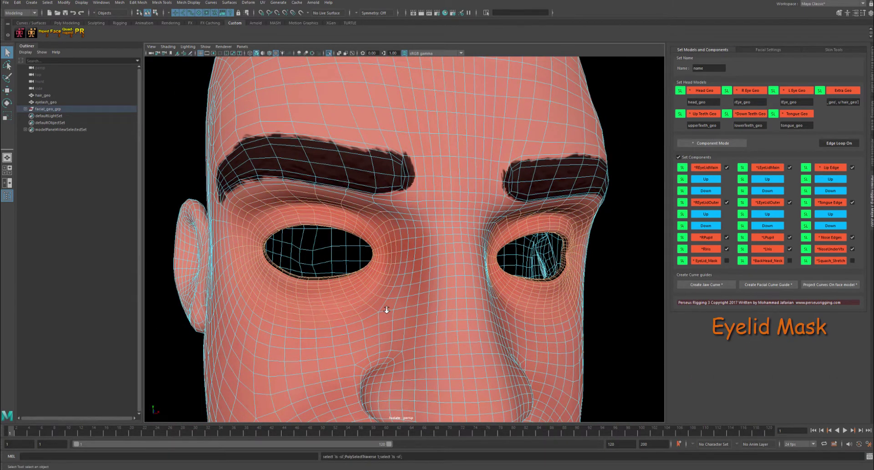
pyautogui.scroll(-1, 386, 310)
pyautogui.scroll(-3, 497, 307)
pyautogui.scroll(3, 428, 285)
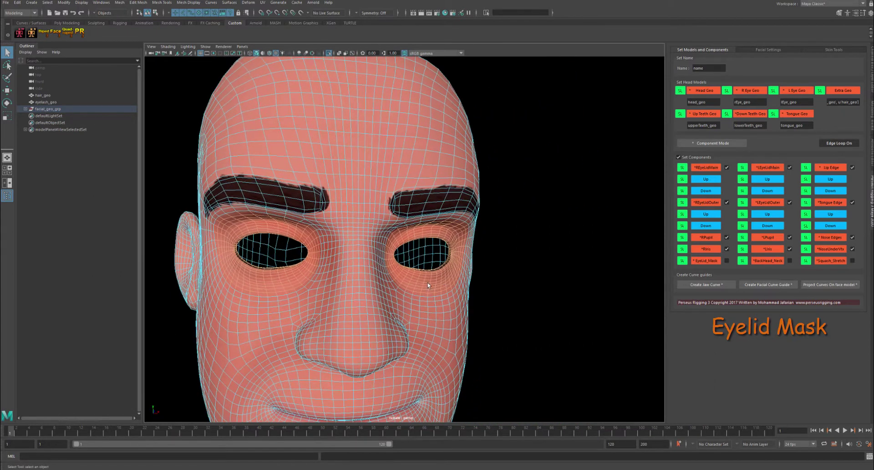
pyautogui.keyDown('alt'); pyautogui.moveTo(428, 285); pyautogui.dragTo(439, 297); pyautogui.keyUp('alt')
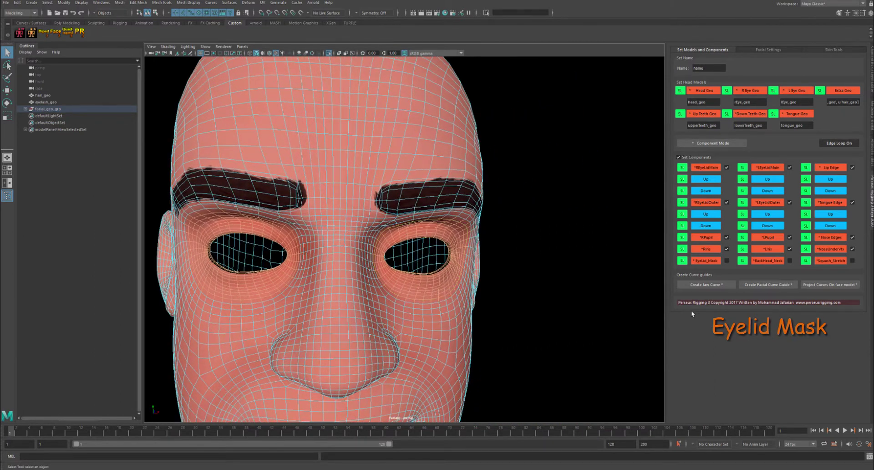
pyautogui.click(706, 261)
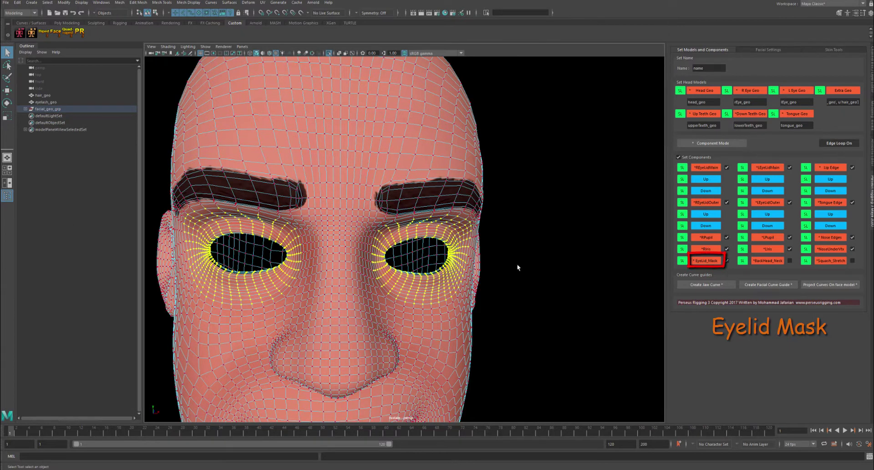
pyautogui.scroll(-3, 455, 251)
pyautogui.keyDown('alt'); pyautogui.moveTo(454, 252); pyautogui.dragTo(474, 255); pyautogui.keyUp('alt')
# Maximize the side view and isolate only the head mesh
pyautogui.press('space')
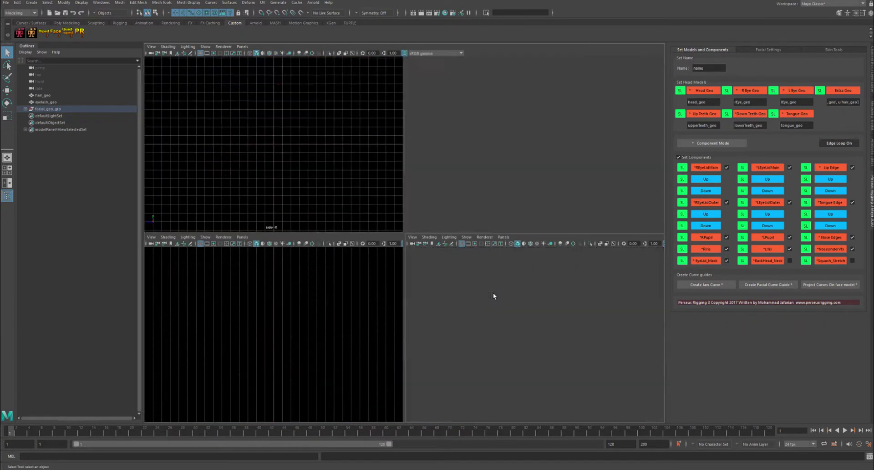
pyautogui.press('space')
pyautogui.scroll(-5, 499, 309)
pyautogui.scroll(1, 437, 250)
pyautogui.scroll(1, 428, 242)
pyautogui.press('F8')
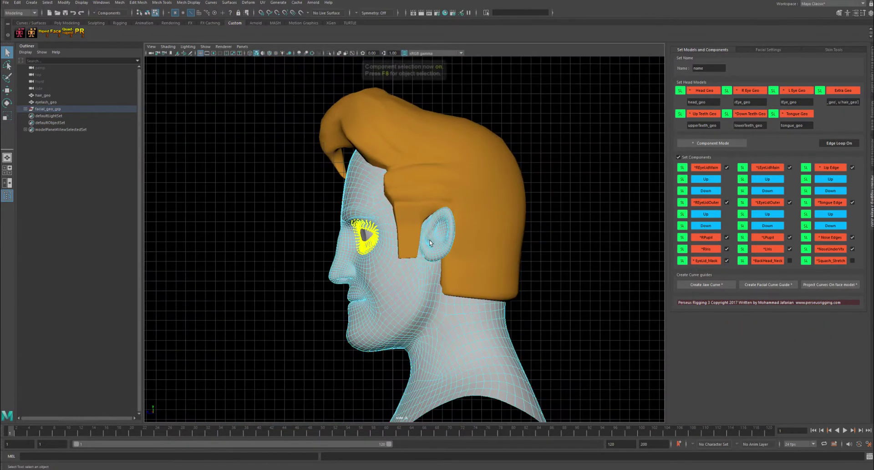
pyautogui.hotkey('ctrl', '1')
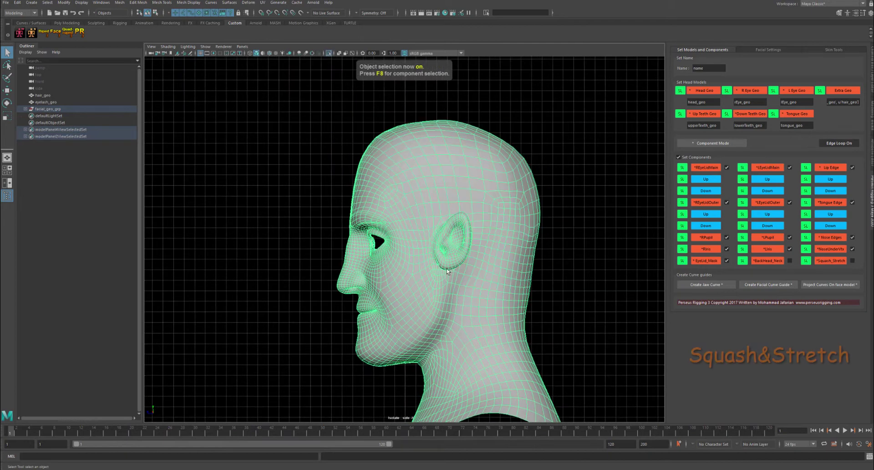
# Lasso-select the face and upper head vertices for the Squash_Stretch component
pyautogui.click(7, 65)
pyautogui.moveTo(302, 185); pyautogui.dragTo(302, 165, button='right')
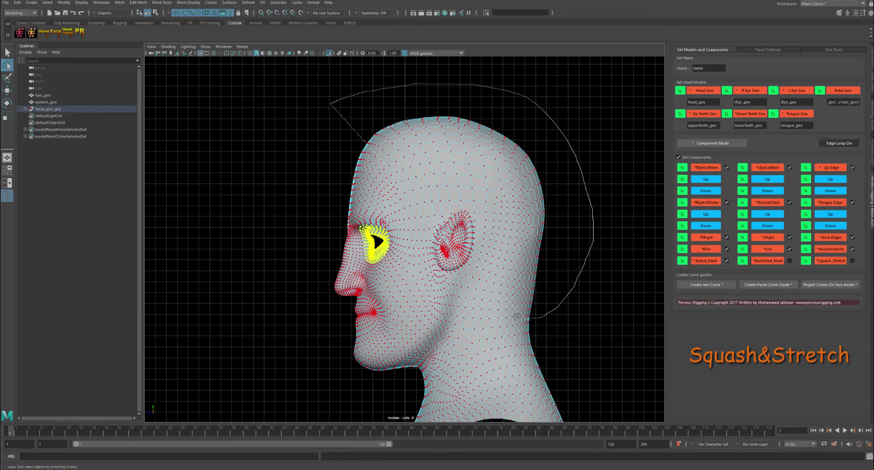
pyautogui.moveTo(369, 64); pyautogui.dragTo(364, 68)
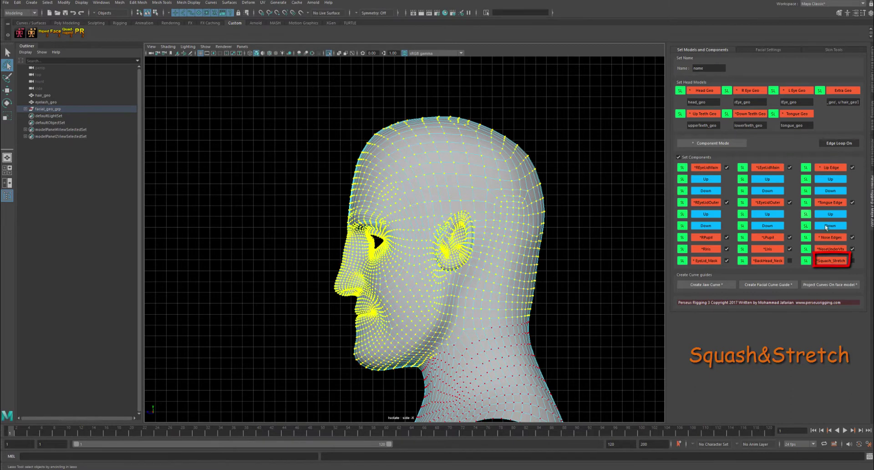
pyautogui.keyDown('alt'); pyautogui.moveTo(533, 198); pyautogui.dragTo(492, 188); pyautogui.keyUp('alt')
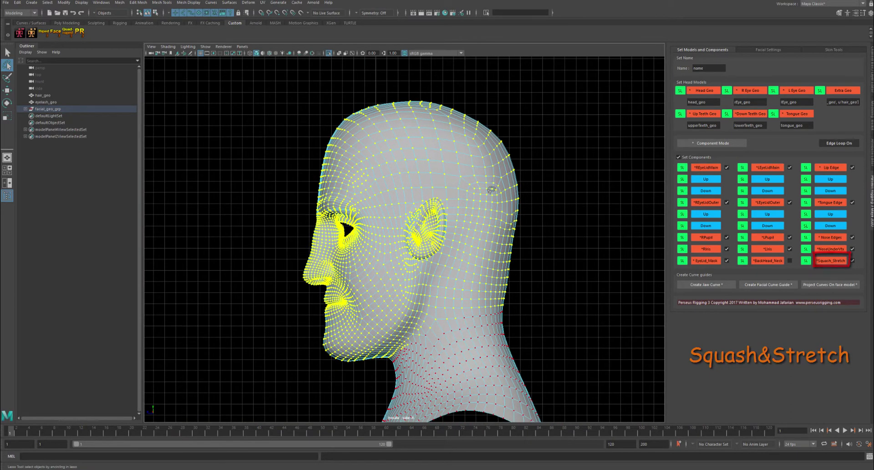
pyautogui.press('F8')
# Show the head in wireframe vertex mode and start a fresh selection at the jaw
pyautogui.scroll(5, 501, 231)
pyautogui.press('4')
pyautogui.scroll(4, 500, 279)
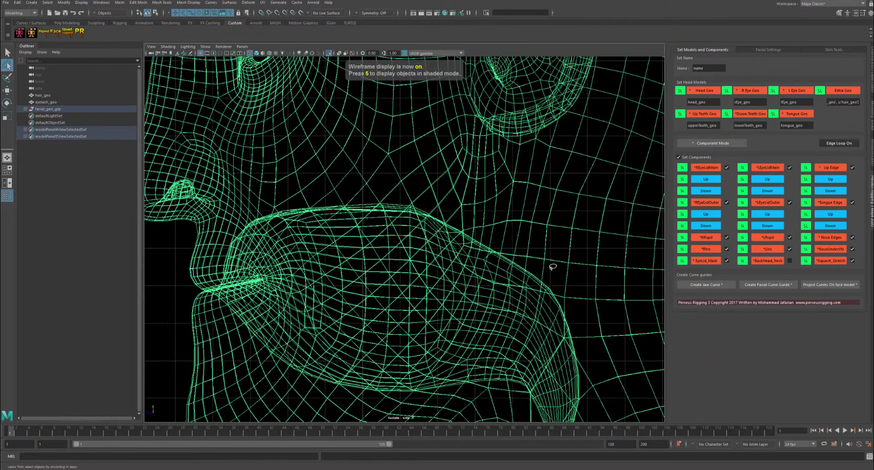
pyautogui.moveTo(508, 269); pyautogui.dragTo(442, 252, button='right')
pyautogui.scroll(3, 443, 252)
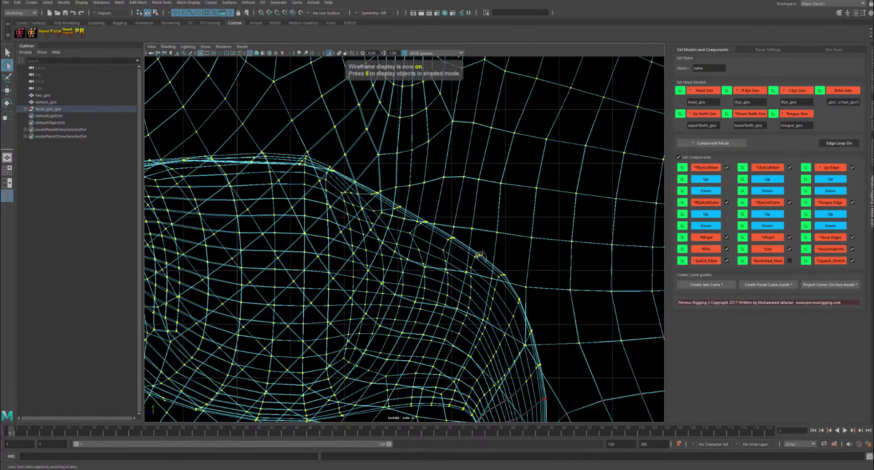
pyautogui.click(479, 255)
# Lasso back of head, neck and ears, store as BackHead_Neck, then unhide all geometry
pyautogui.scroll(-6, 501, 264)
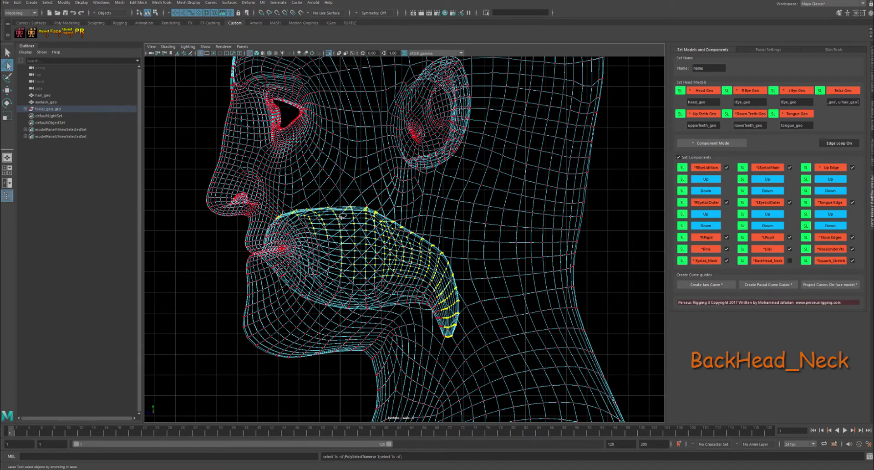
pyautogui.scroll(-3, 527, 332)
pyautogui.scroll(-2, 491, 254)
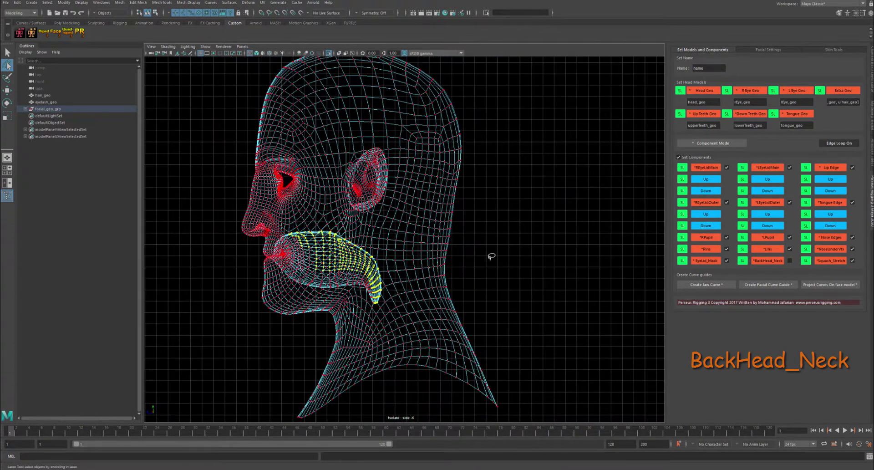
pyautogui.scroll(-2, 454, 289)
pyautogui.scroll(-2, 460, 282)
pyautogui.moveTo(461, 282); pyautogui.dragTo(496, 332)
pyautogui.moveTo(287, 422); pyautogui.dragTo(325, 319)
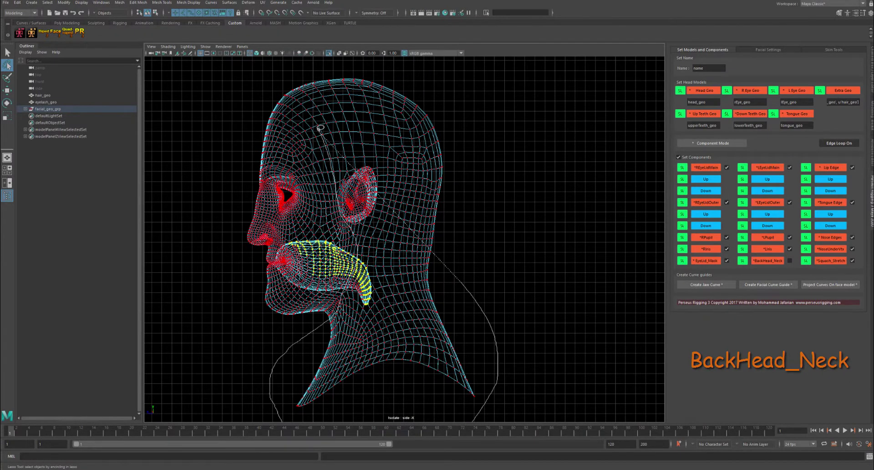
pyautogui.keyDown('shift'); pyautogui.moveTo(269, 71); pyautogui.dragTo(553, 315); pyautogui.keyUp('shift')
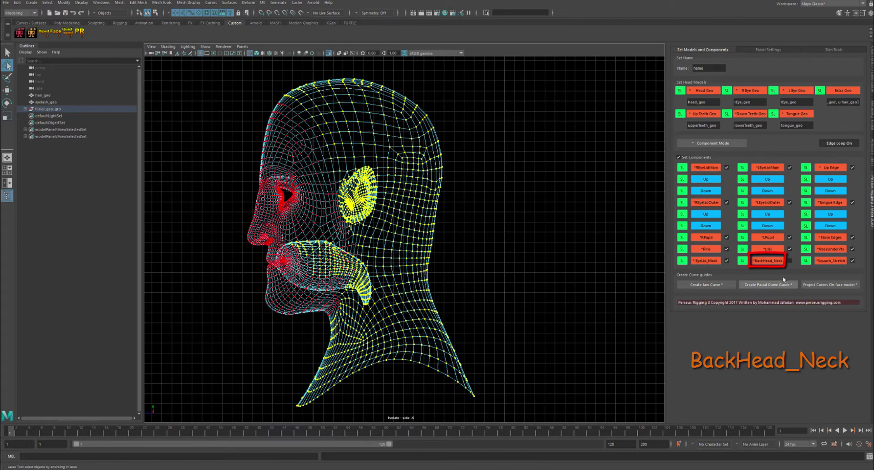
pyautogui.click(769, 261)
pyautogui.press('F8')
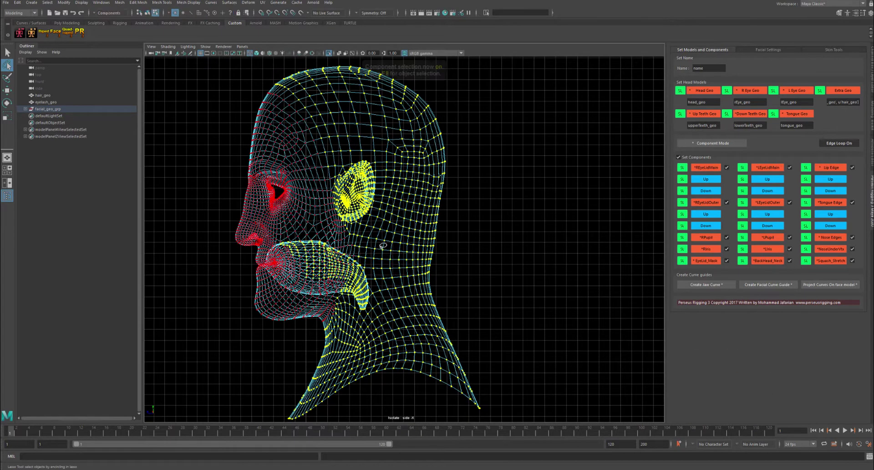
pyautogui.click(330, 54)
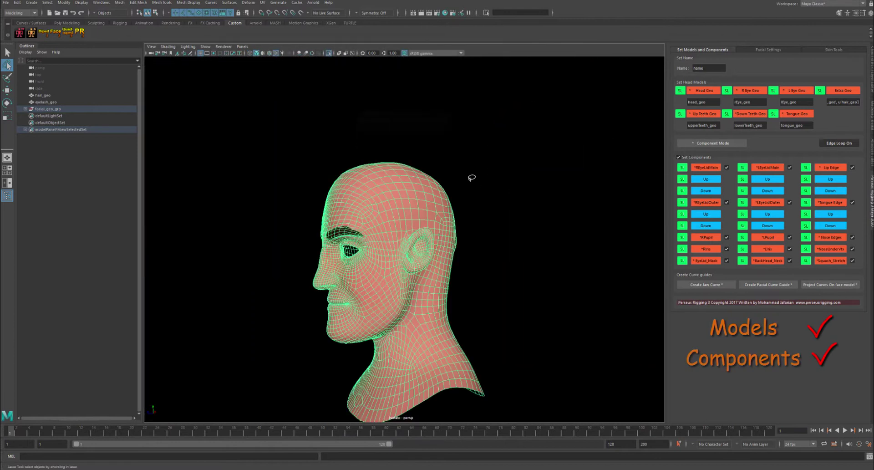
# Bring back the hair and eyes, face the head frontally, and generate the jaw curve guide
pyautogui.click(331, 54)
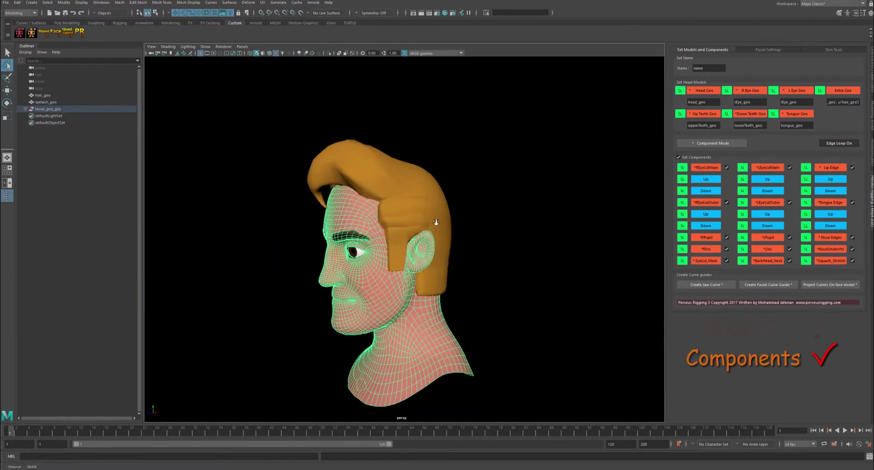
pyautogui.keyDown('alt'); pyautogui.moveTo(437, 255); pyautogui.dragTo(491, 271); pyautogui.keyUp('alt')
pyautogui.click(496, 291)
pyautogui.scroll(3, 489, 313)
pyautogui.moveTo(490, 312)
pyautogui.keyDown('alt'); pyautogui.mouseDown()
pyautogui.moveTo(471, 302)
pyautogui.moveTo(636, 272)
pyautogui.mouseUp(); pyautogui.keyUp('alt')
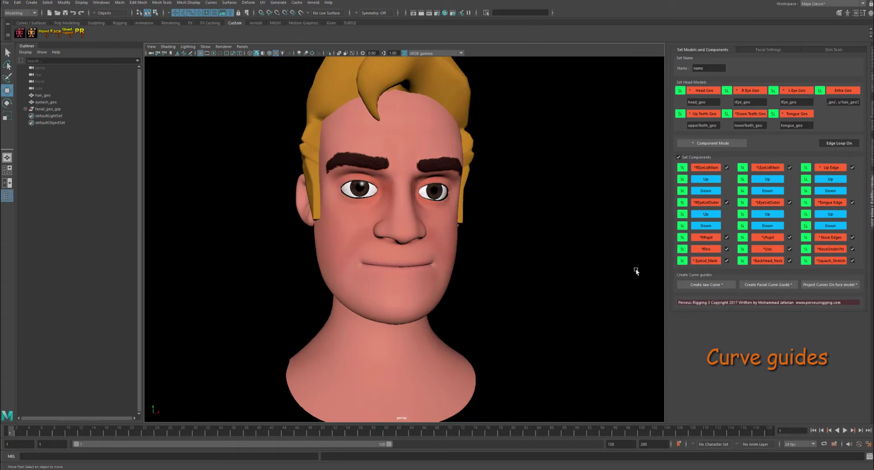
pyautogui.click(697, 287)
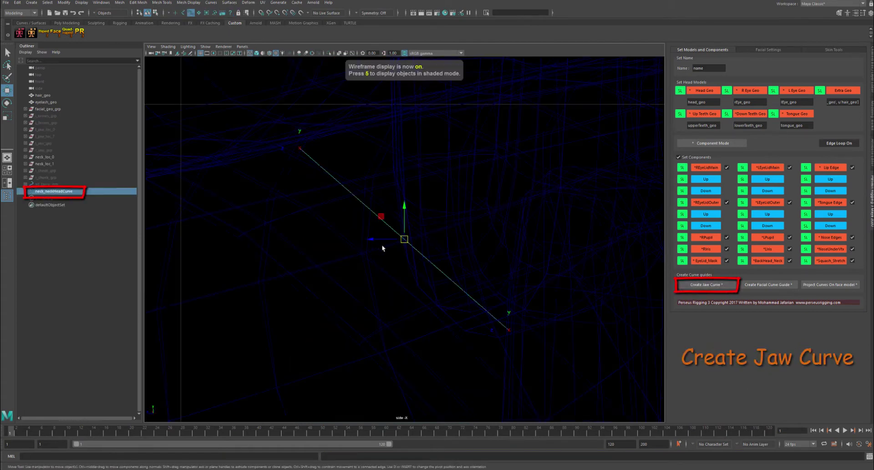
# Nudge a jaw curve point toward the face, then generate the facial curve guides
pyautogui.press('F8')
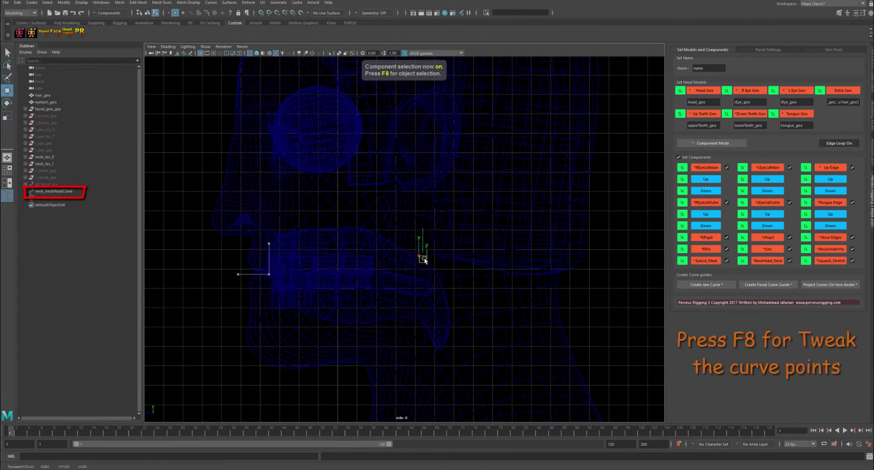
pyautogui.click(422, 251)
pyautogui.press('w')
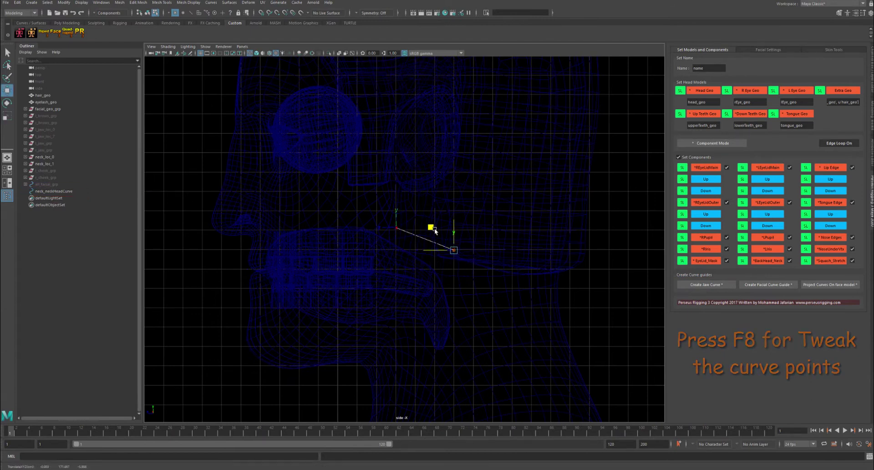
pyautogui.scroll(-3, 380, 260)
pyautogui.scroll(1, 410, 286)
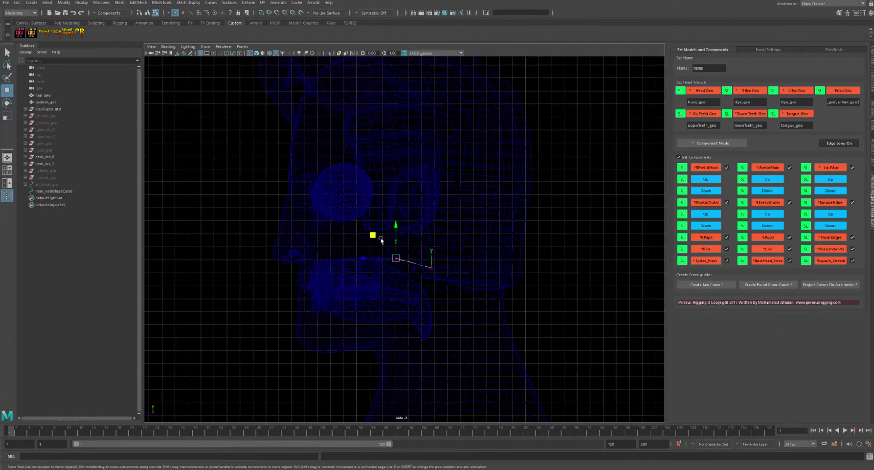
pyautogui.moveTo(381, 240); pyautogui.dragTo(362, 234)
pyautogui.scroll(1, 410, 254)
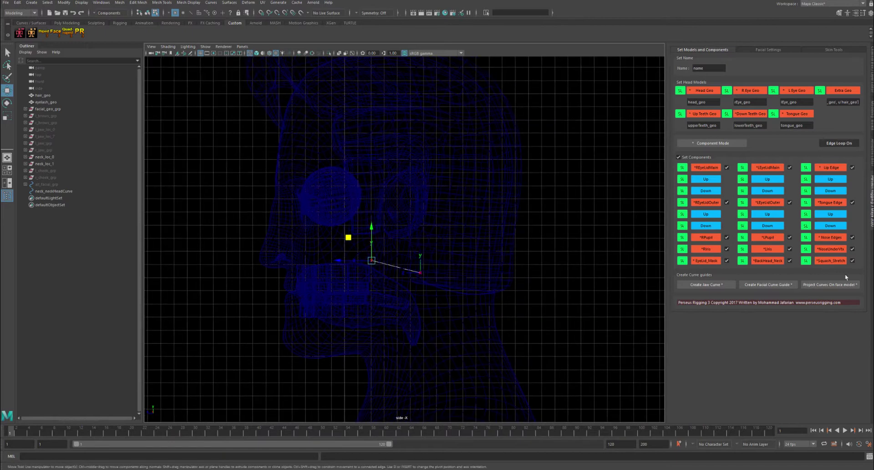
pyautogui.click(777, 287)
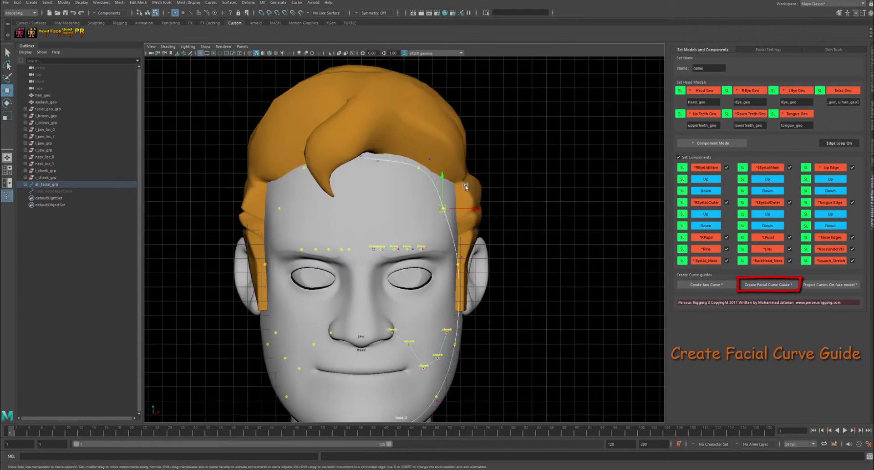
# Frame the generated curve guides from the front and project them onto the face model
pyautogui.scroll(3, 497, 220)
pyautogui.scroll(2, 498, 221)
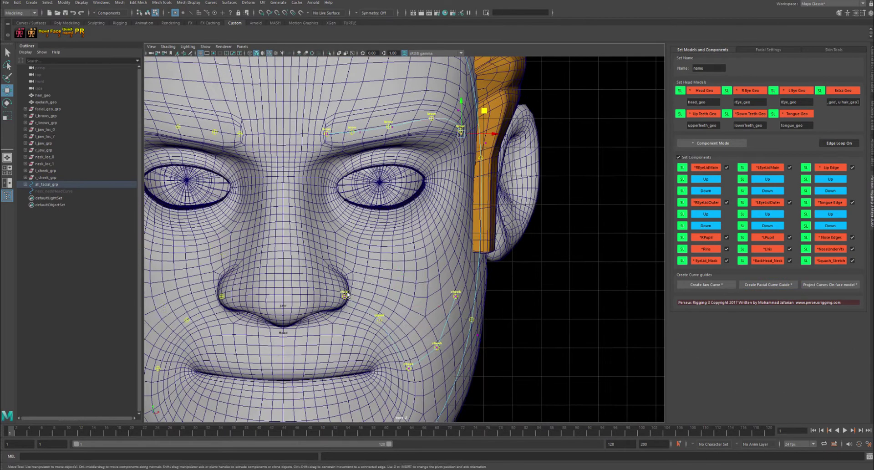
pyautogui.scroll(-2, 510, 223)
pyautogui.scroll(-1, 420, 312)
pyautogui.scroll(-1, 422, 351)
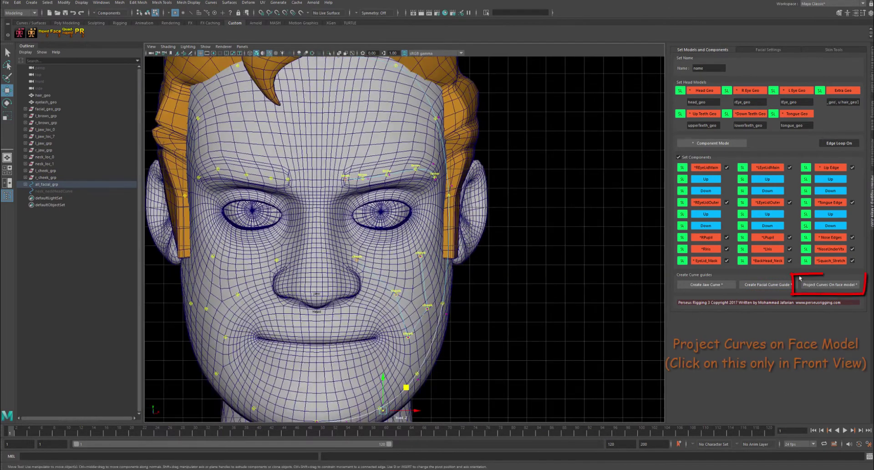
pyautogui.click(820, 286)
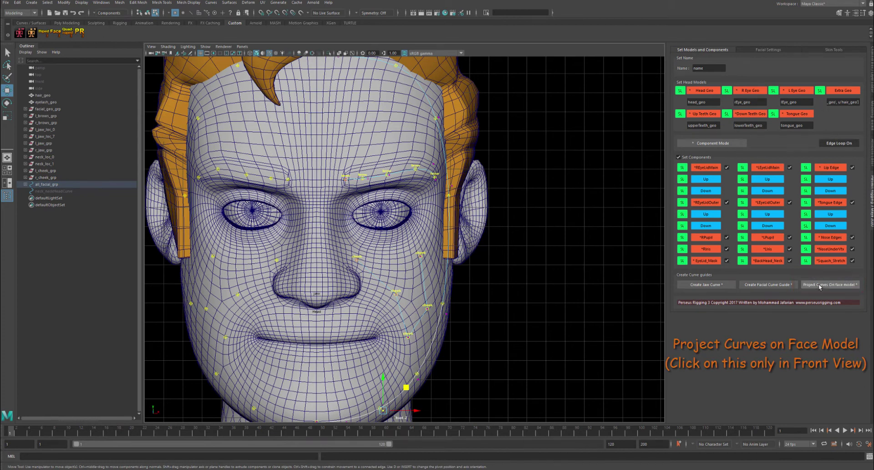
# Orbit around the head, toggling wireframe, to check the projected guides hug the face
pyautogui.moveTo(488, 277)
pyautogui.keyDown('alt'); pyautogui.mouseDown()
pyautogui.moveTo(449, 289)
pyautogui.moveTo(420, 324)
pyautogui.moveTo(369, 295)
pyautogui.moveTo(364, 198)
pyautogui.mouseUp(); pyautogui.keyUp('alt')
pyautogui.click(421, 311)
pyautogui.press('F8')
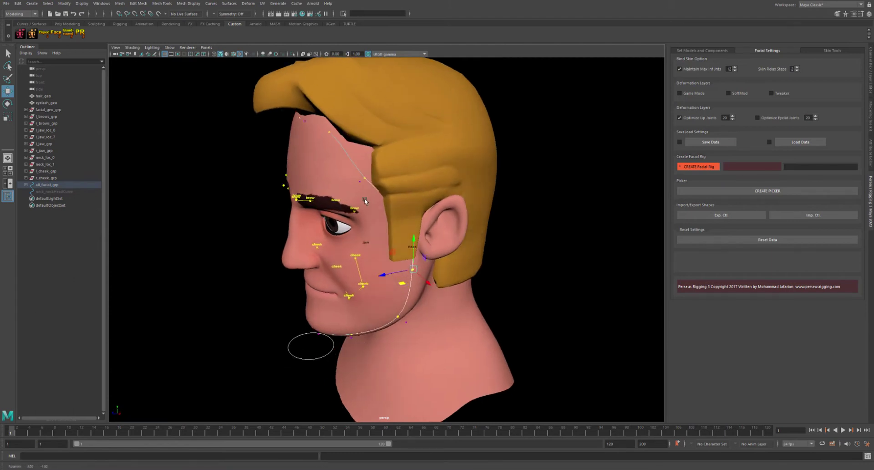
pyautogui.moveTo(364, 199)
pyautogui.keyDown('alt'); pyautogui.mouseDown()
pyautogui.moveTo(402, 298)
pyautogui.moveTo(425, 296)
pyautogui.mouseUp(); pyautogui.keyUp('alt')
pyautogui.scroll(3, 402, 298)
pyautogui.press('F8')
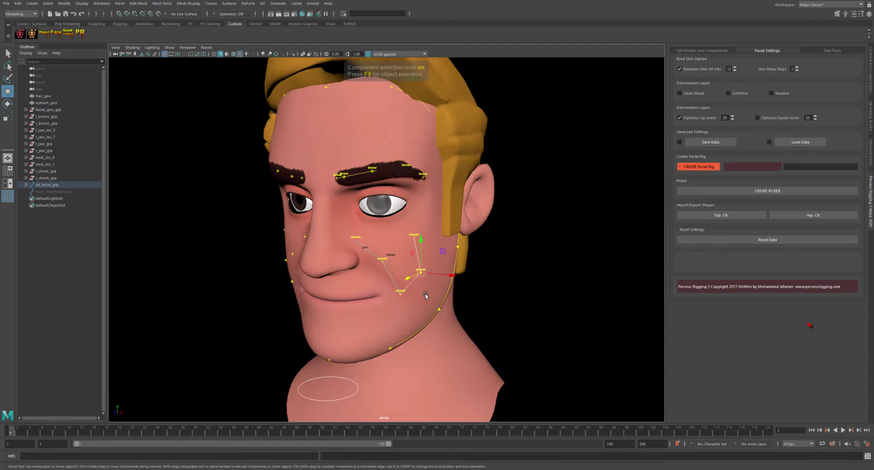
pyautogui.press('4')
pyautogui.press('5')
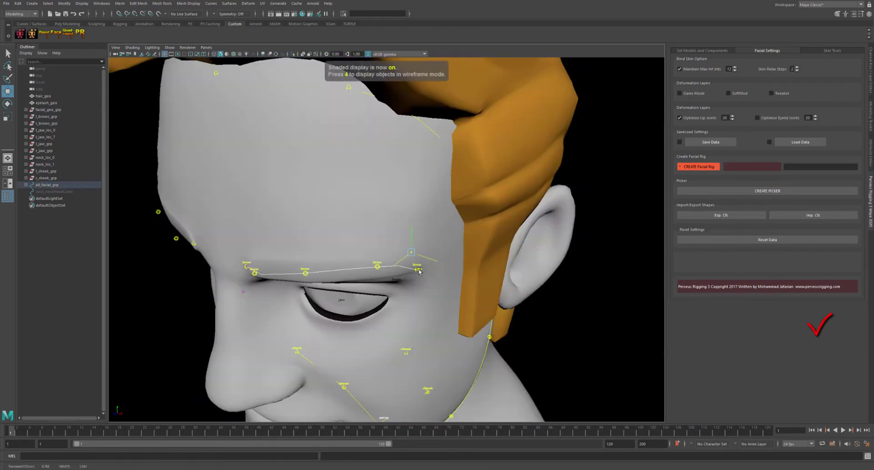
pyautogui.keyDown('alt'); pyautogui.moveTo(418, 272); pyautogui.dragTo(294, 348); pyautogui.keyUp('alt')
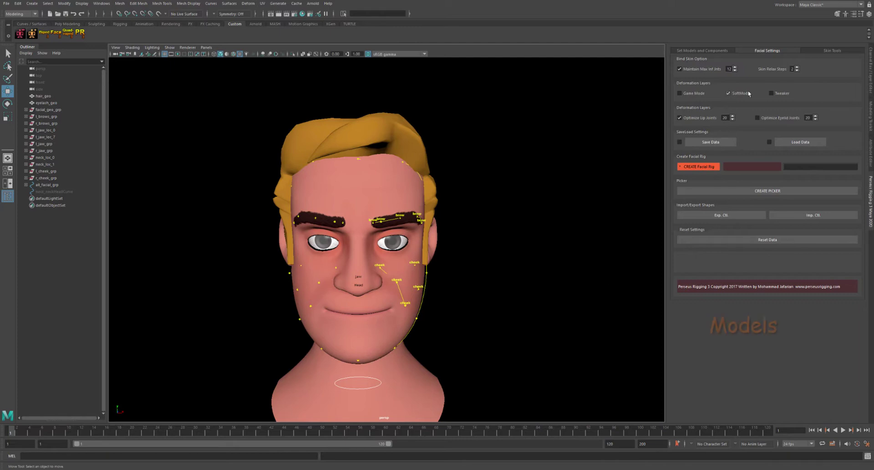
# Save the rig setup data to a file named 'te'
pyautogui.click(711, 142)
pyautogui.write('test')
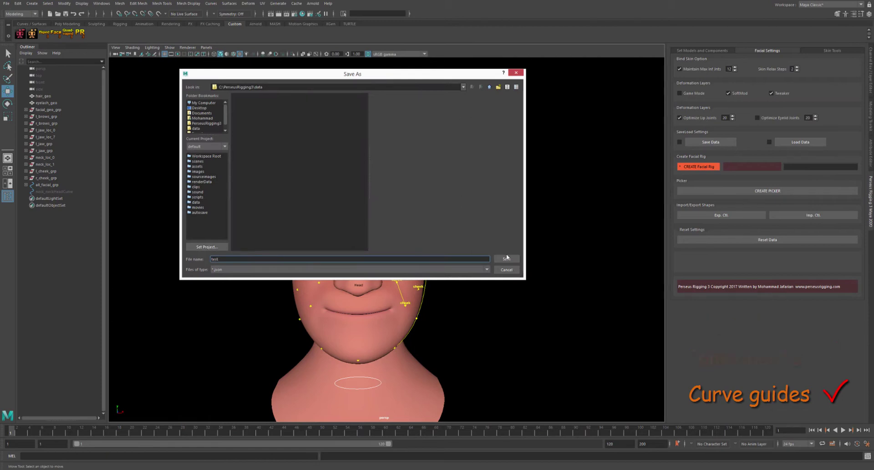
pyautogui.click(507, 258)
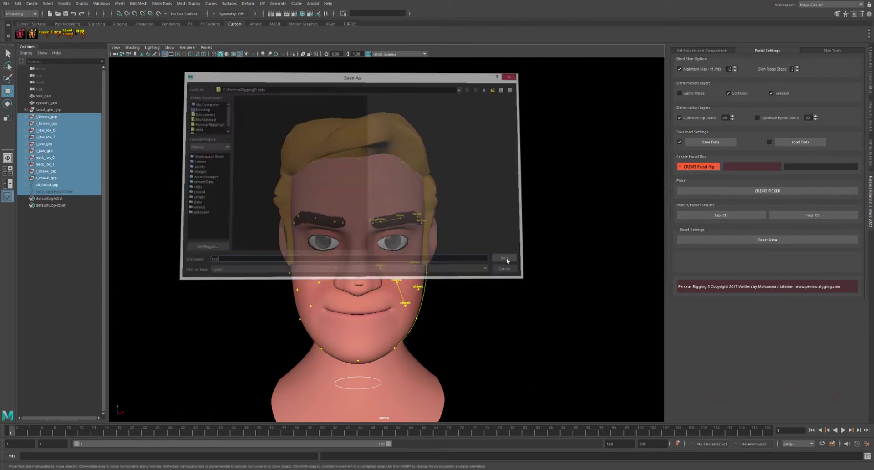
pyautogui.scroll(-3, 508, 257)
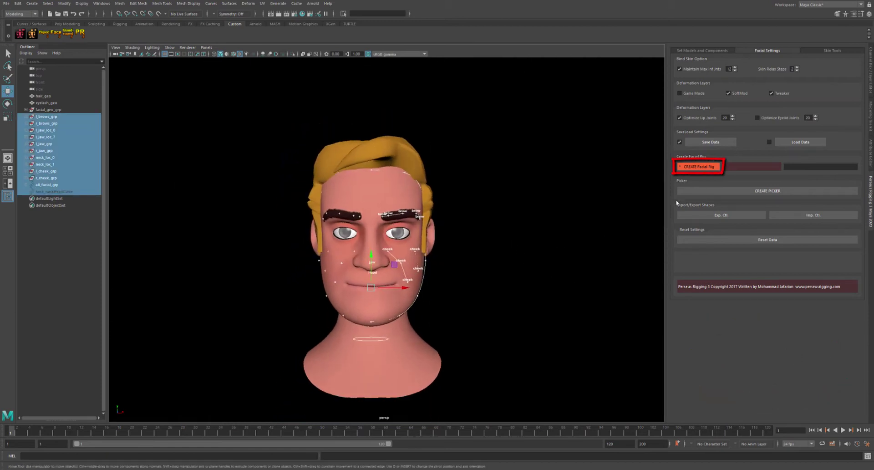
pyautogui.click(708, 168)
# Confirm the facial rig build and let the on-face controllers generate
pyautogui.click(455, 239)
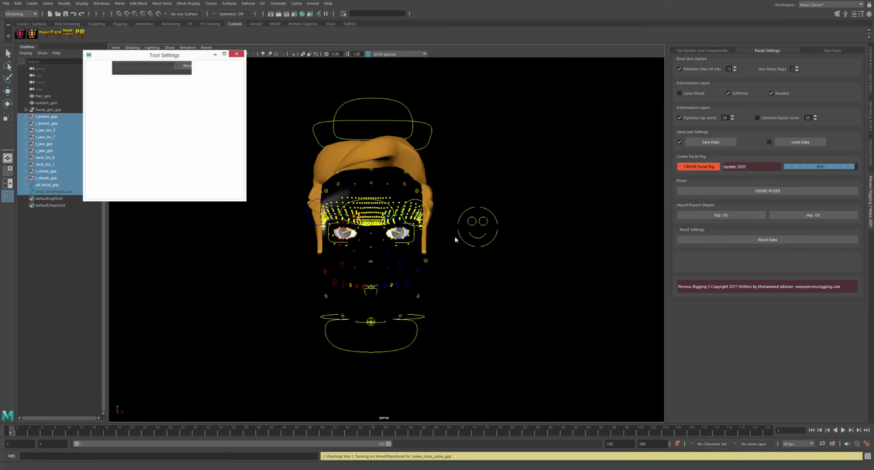
pyautogui.moveTo(391, 310)
pyautogui.mouseDown()
pyautogui.moveTo(393, 326)
pyautogui.moveTo(393, 298)
pyautogui.mouseUp()
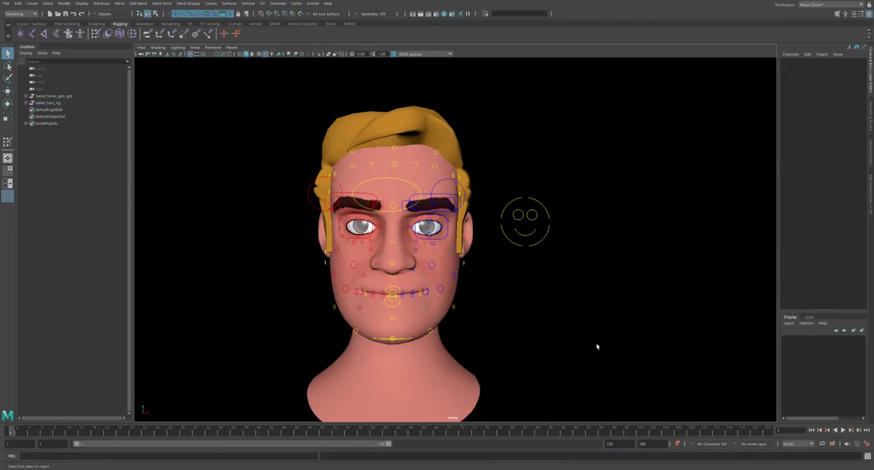
# Hide the final geometry group and show the setup geometry group in the Outliner
pyautogui.click(26, 96)
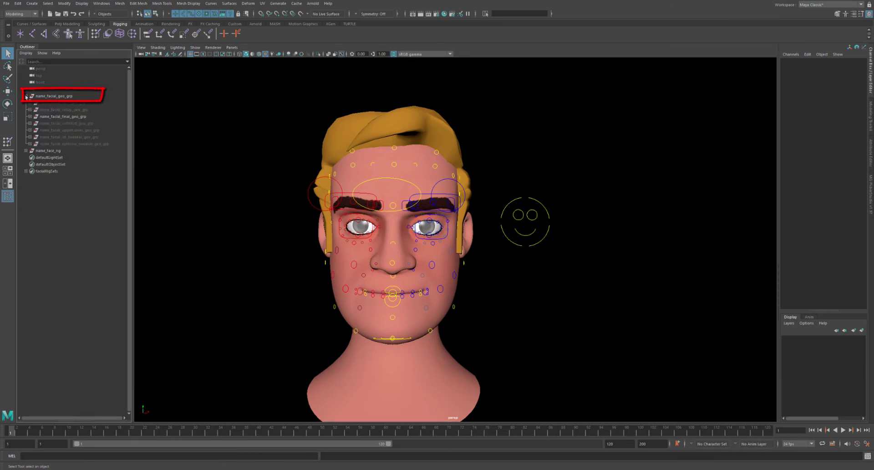
pyautogui.click(69, 116)
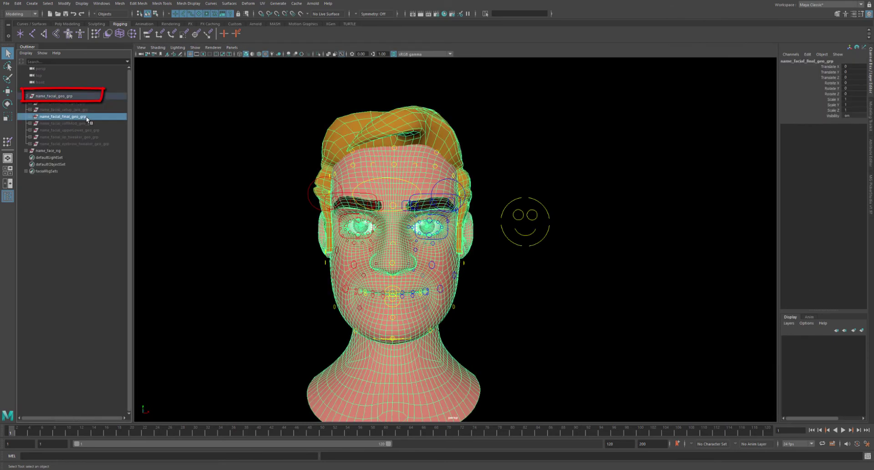
pyautogui.hotkey('ctrl', 'h')
pyautogui.click(83, 110)
pyautogui.hotkey('shift', 'h')
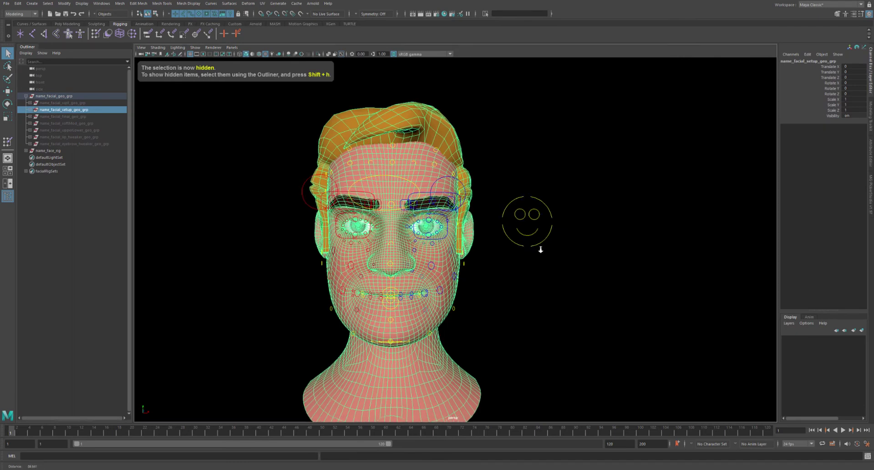
# Select and frame the head_geo_setup mesh, listing the setup group's meshes
pyautogui.moveTo(533, 277); pyautogui.dragTo(516, 220)
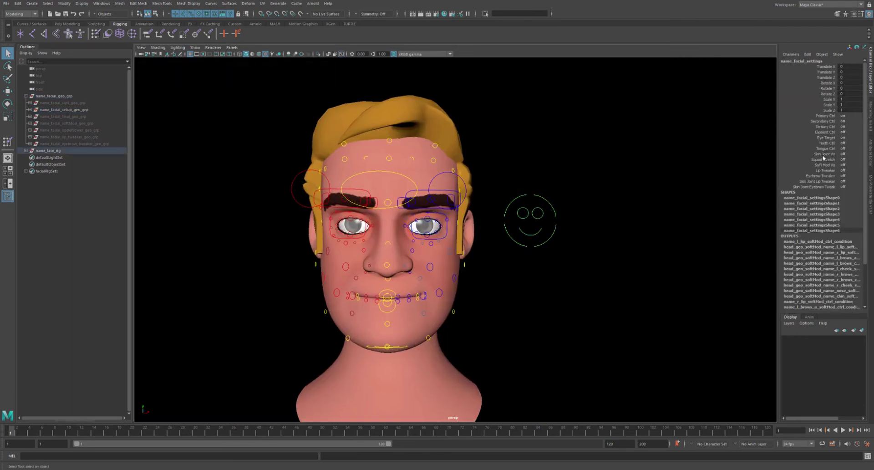
pyautogui.click(451, 292)
pyautogui.press('f')
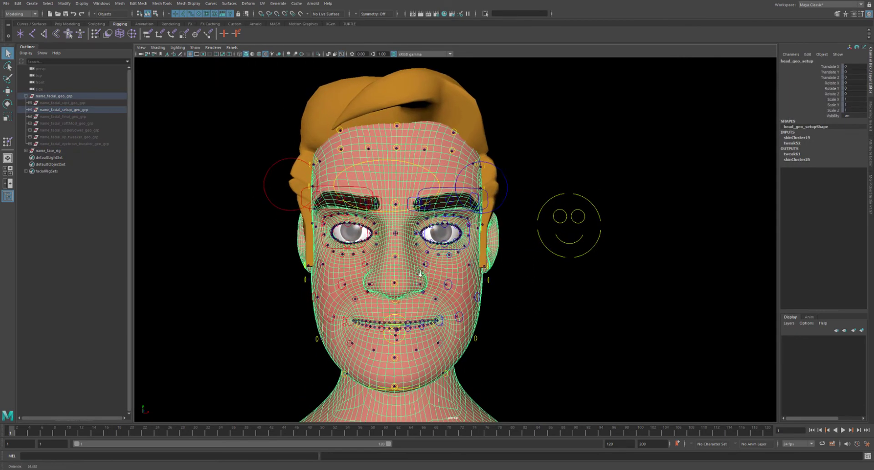
pyautogui.press('f')
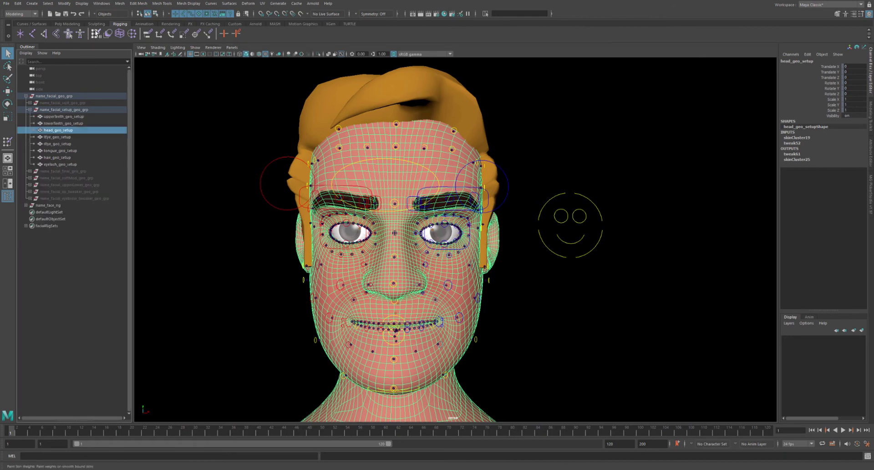
pyautogui.doubleClick(95, 33)
pyautogui.rightClick(418, 200)
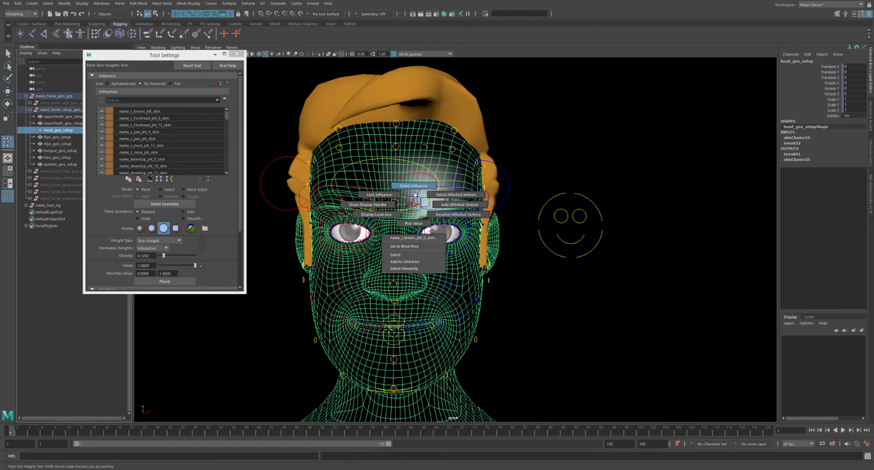
pyautogui.click(421, 228)
pyautogui.moveTo(421, 227)
pyautogui.keyDown('alt'); pyautogui.mouseDown()
pyautogui.moveTo(436, 206)
pyautogui.moveTo(335, 163)
pyautogui.mouseUp(); pyautogui.keyUp('alt')
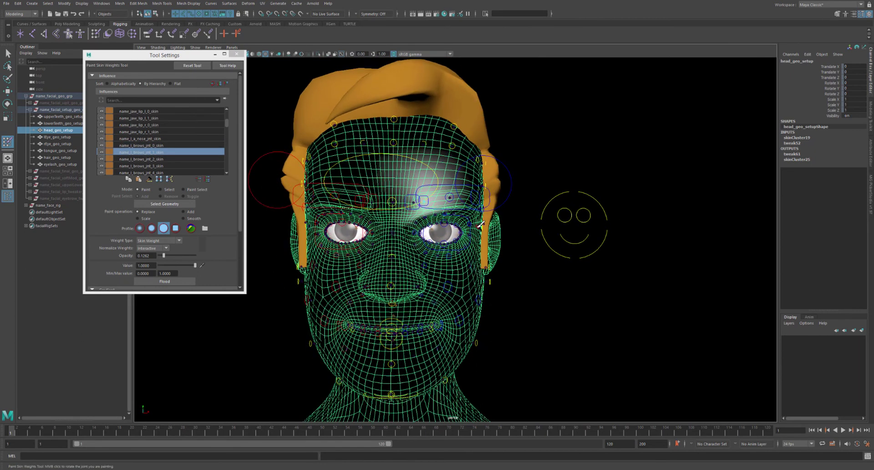
pyautogui.press('q')
pyautogui.click(236, 54)
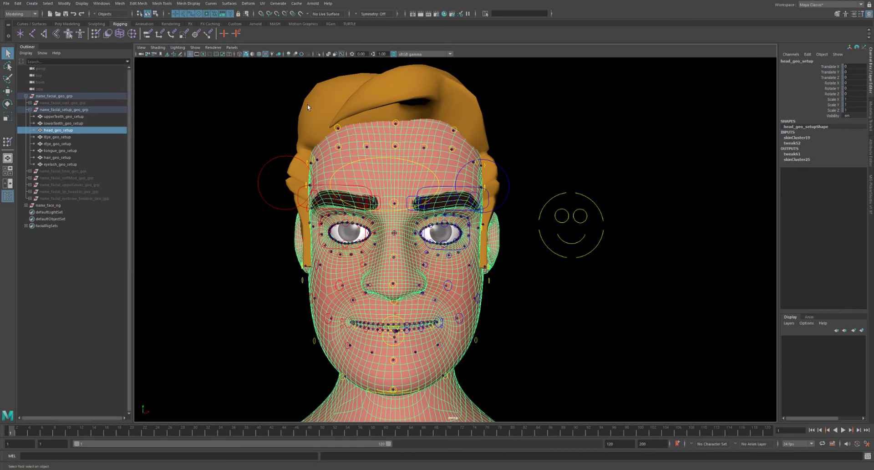
pyautogui.click(577, 311)
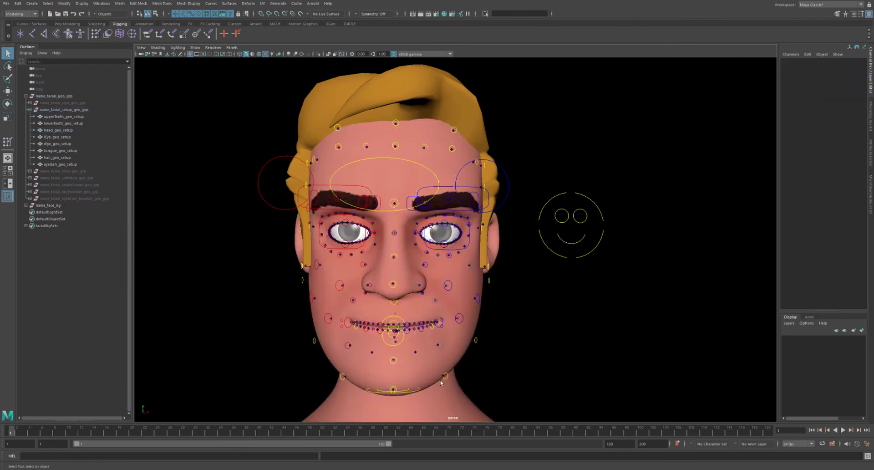